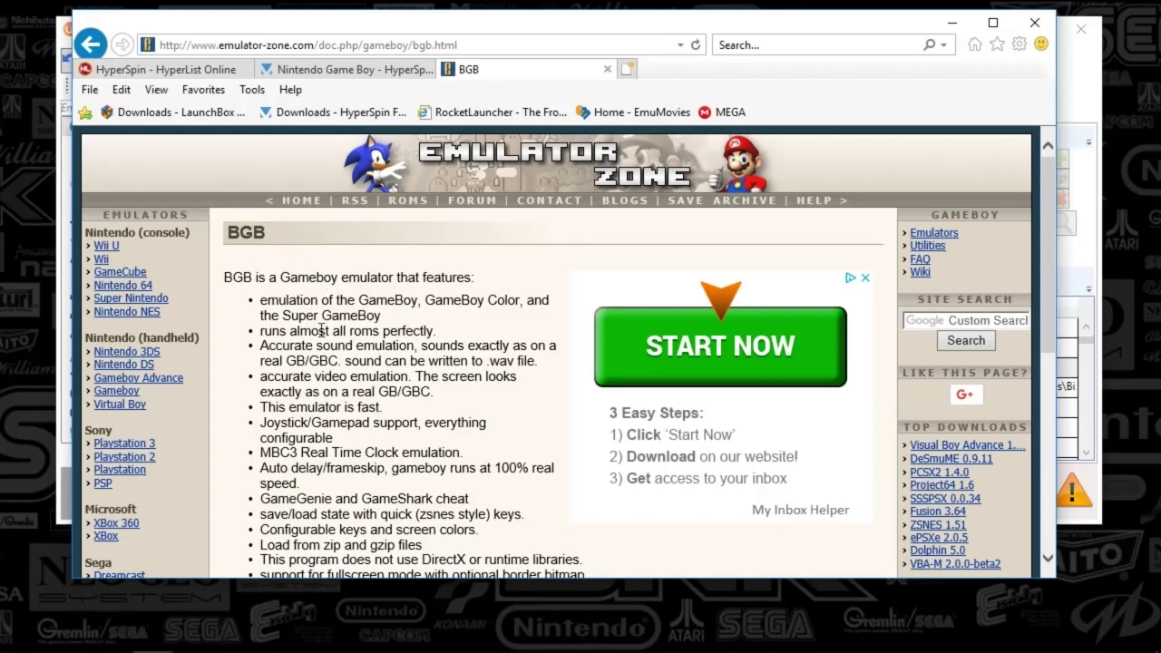
Scroll the BGB page down to the Download table listing BGB 1.5.4 for Windows, 410 Kb.
scroll(272, 399, down, 4)
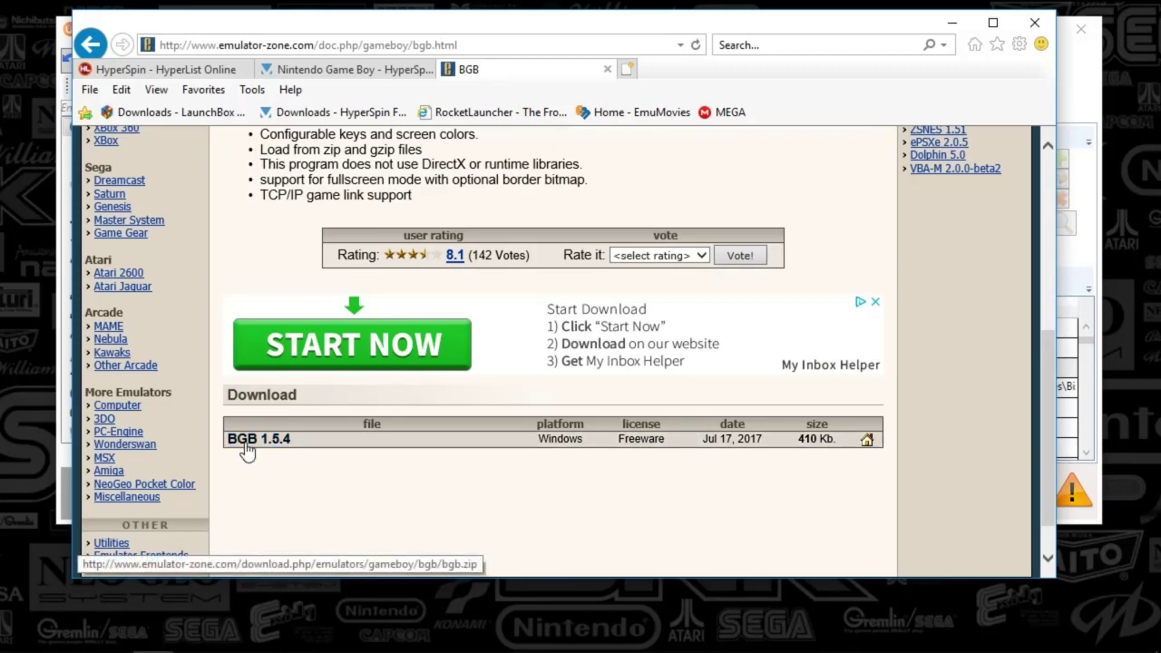
Confirm bgb.exe is in E:\Arcade-PC\hyperspin\Emulators\Gameboy Color, then return to the BGB page.
mouse_move(936, 645)
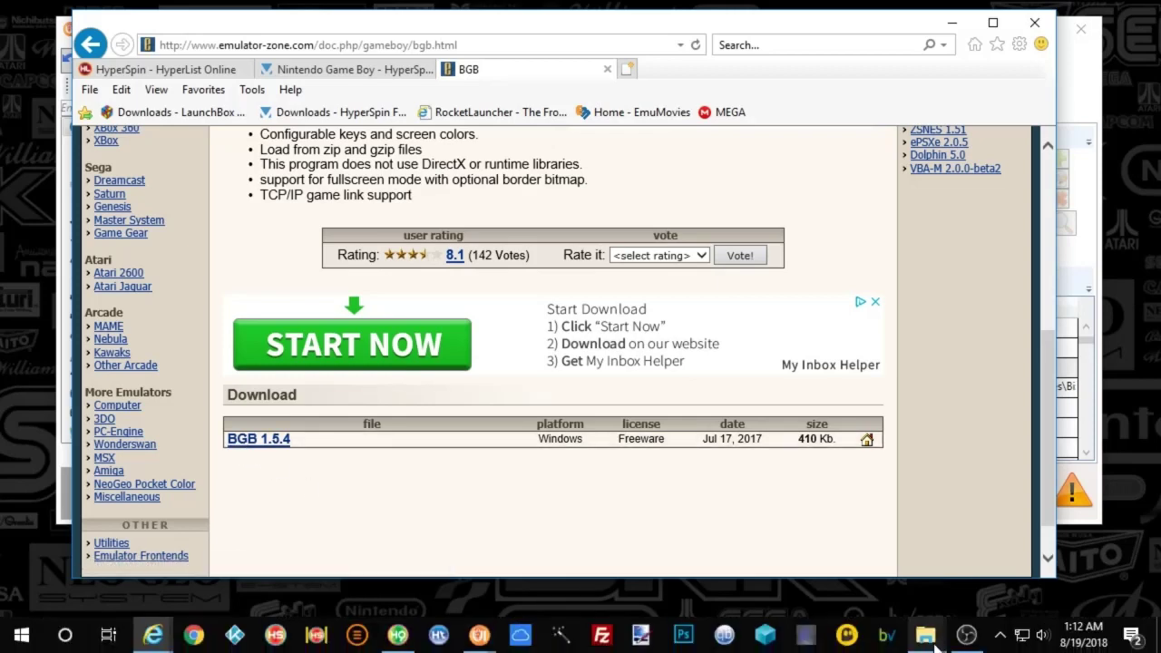
click(847, 562)
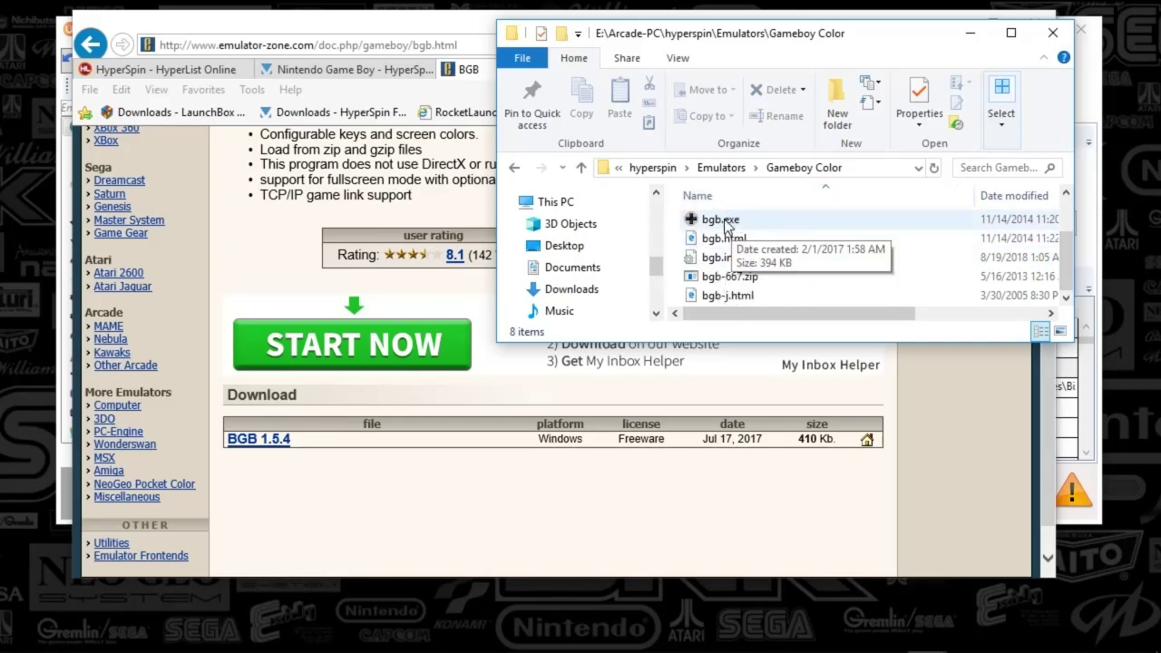
click(525, 479)
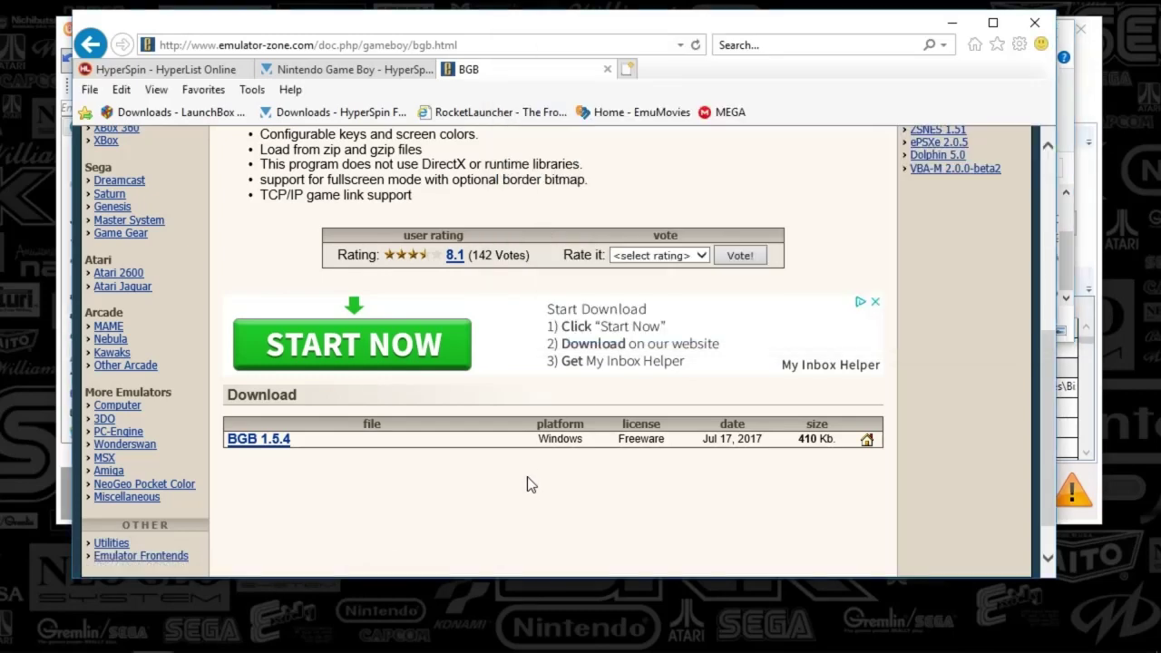
Show the Nintendo Game Boy HyperMedia category with subcategories like Box Packs and Letter Packs.
click(336, 73)
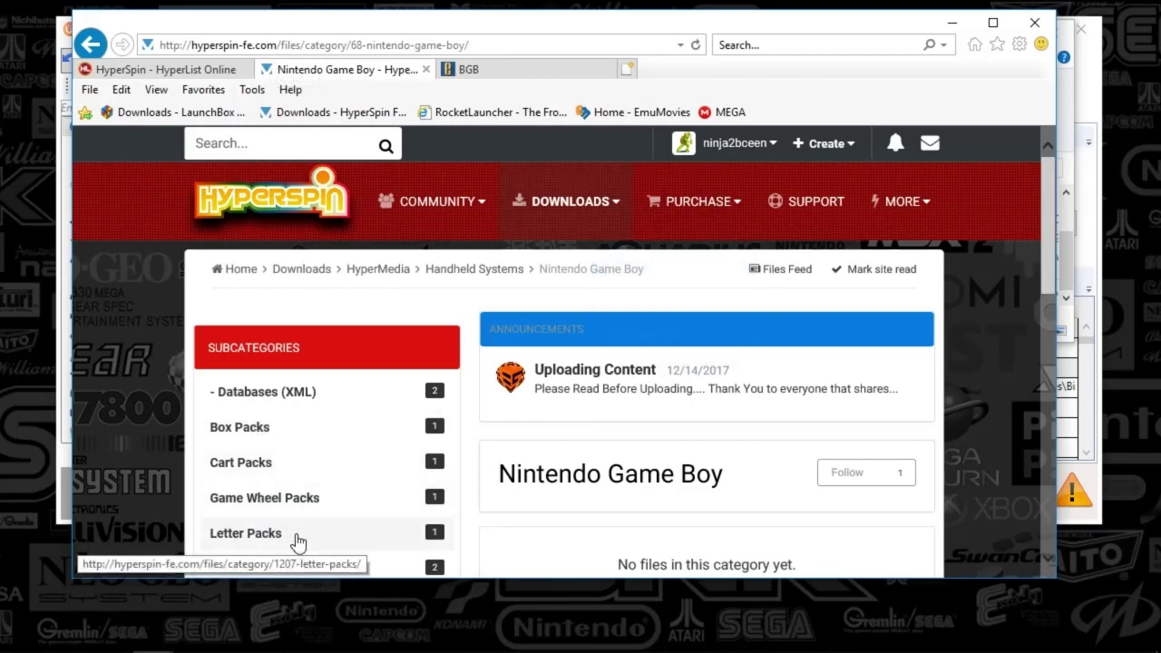
drag(560, 579, 560, 645)
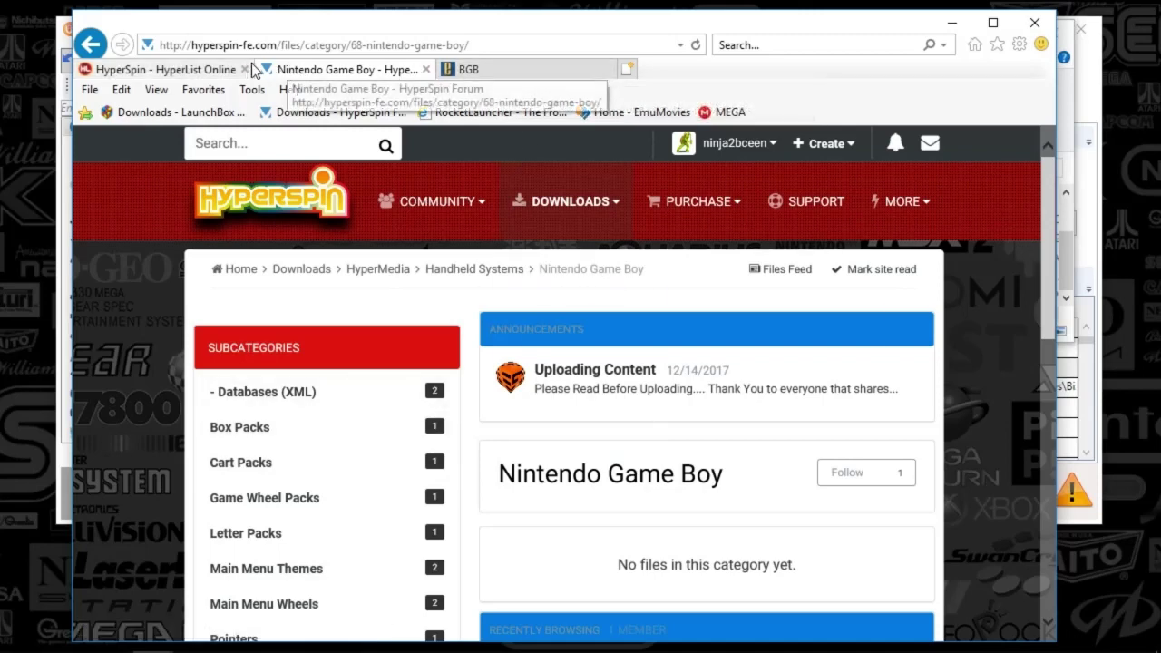
Find the Nintendo Game Boy row on HyperList Online (861 games, version 1.2), then minimize the browser.
click(159, 73)
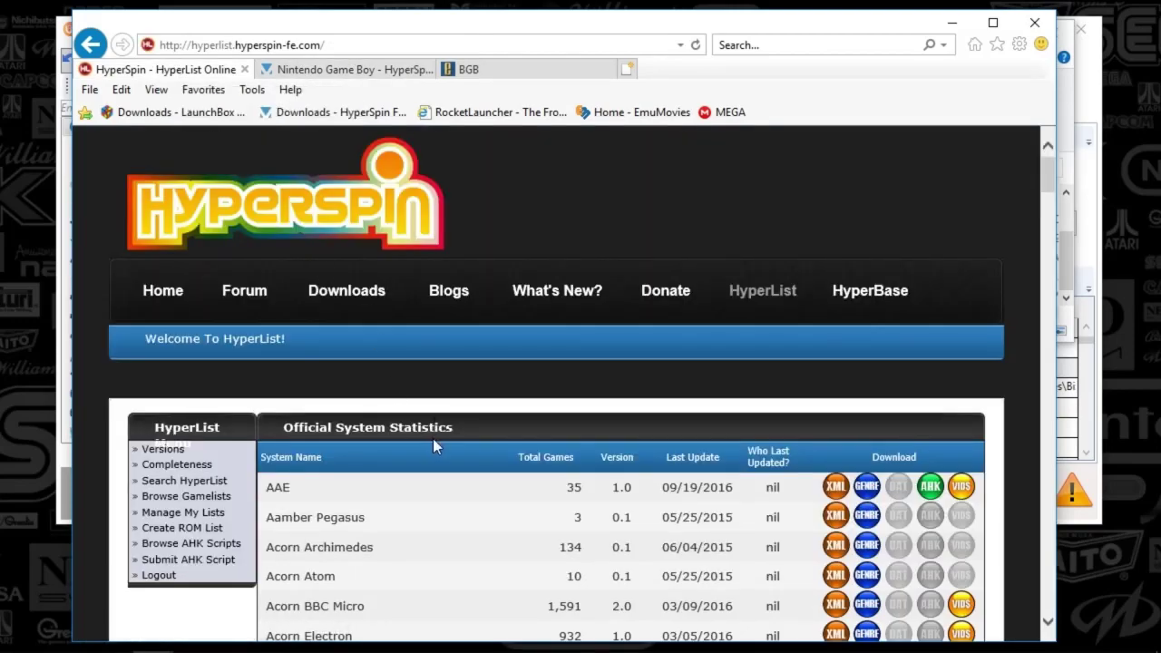
scroll(432, 438, down, 20)
scroll(424, 435, down, 5)
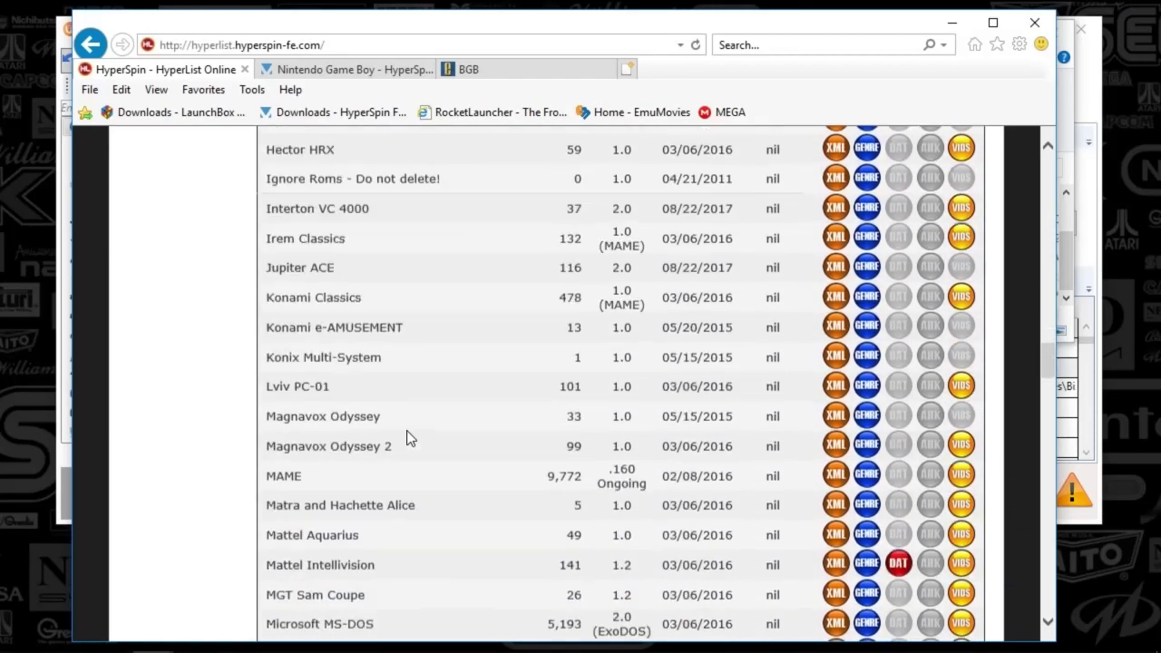
scroll(343, 457, down, 10)
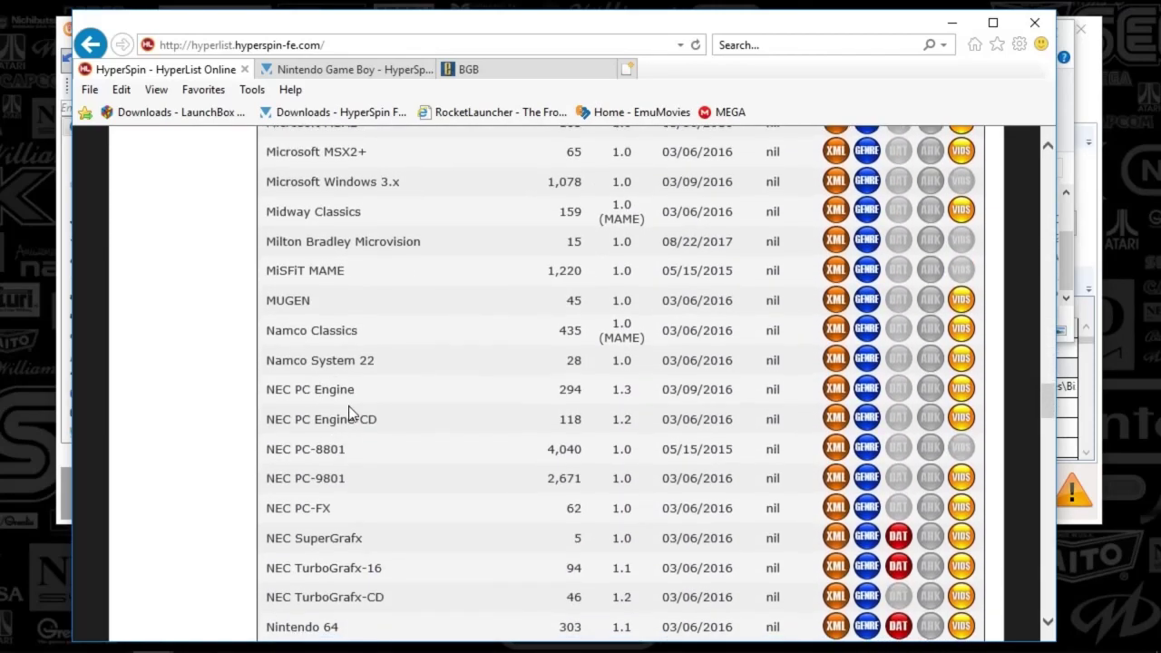
drag(317, 385, 833, 399)
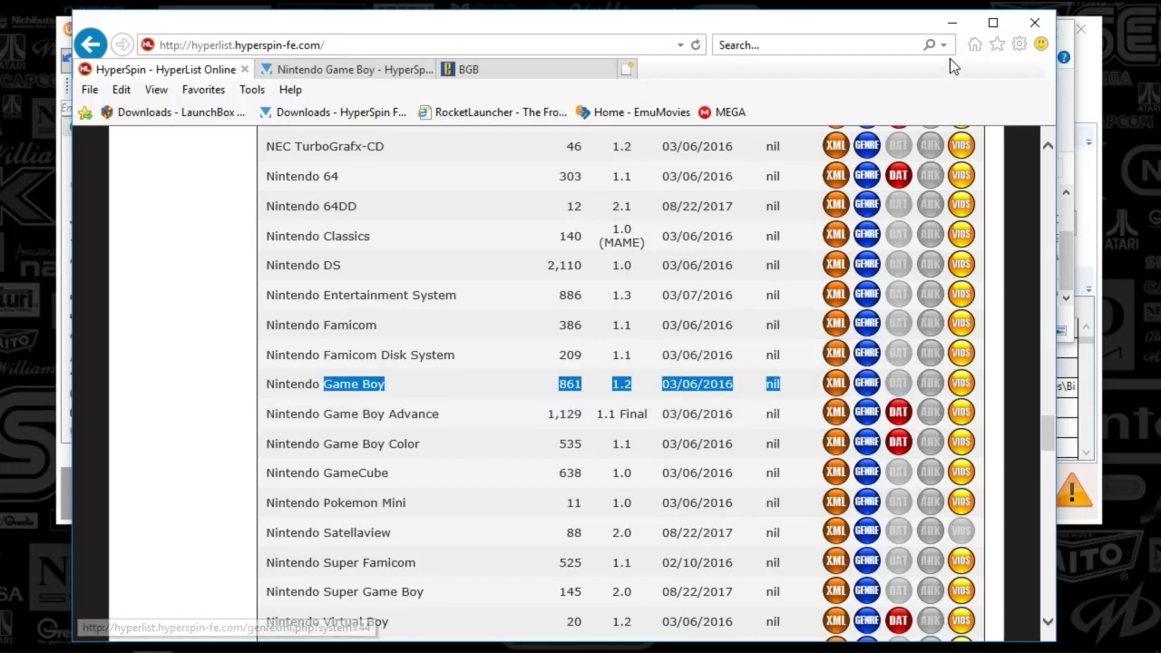
click(953, 27)
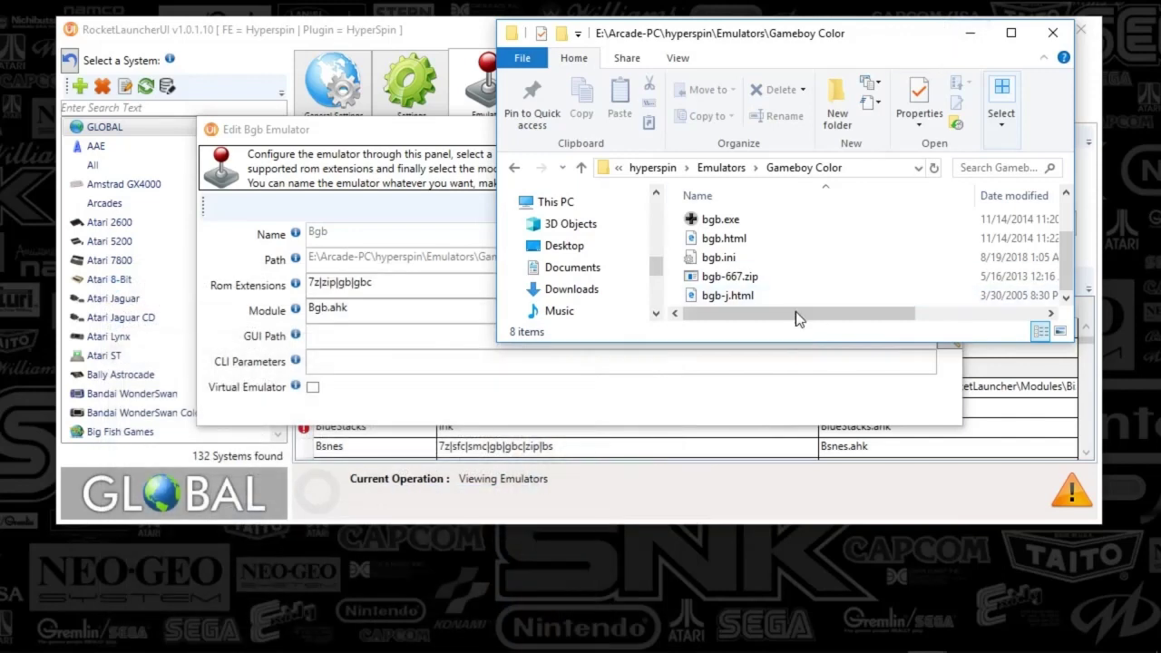
Open hyperspin\Databases\Nintendo Game Boy to see its 48 genre XML files.
click(652, 167)
drag(1070, 352, 1074, 570)
double_click(764, 241)
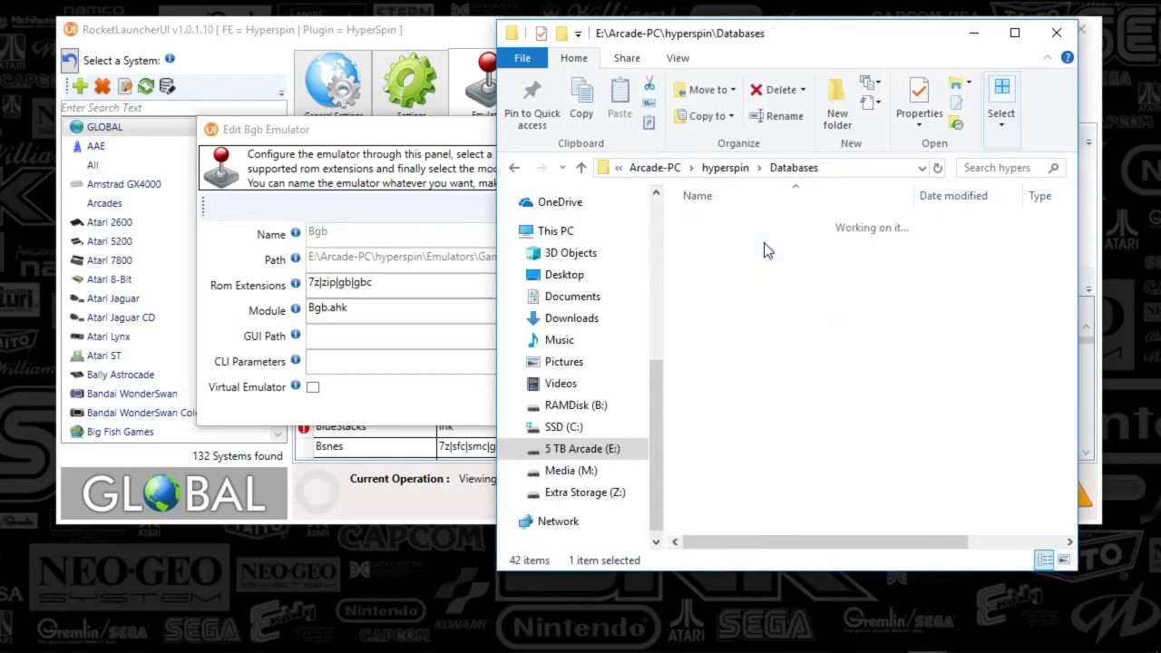
scroll(760, 260, down, 20)
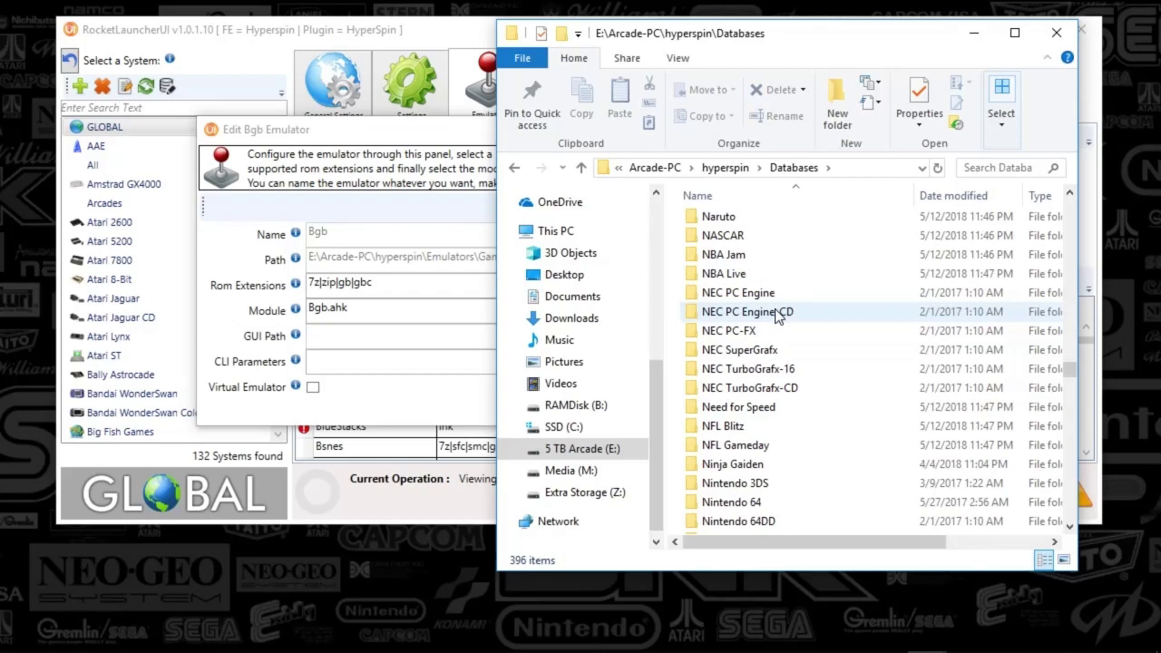
scroll(776, 313, down, 5)
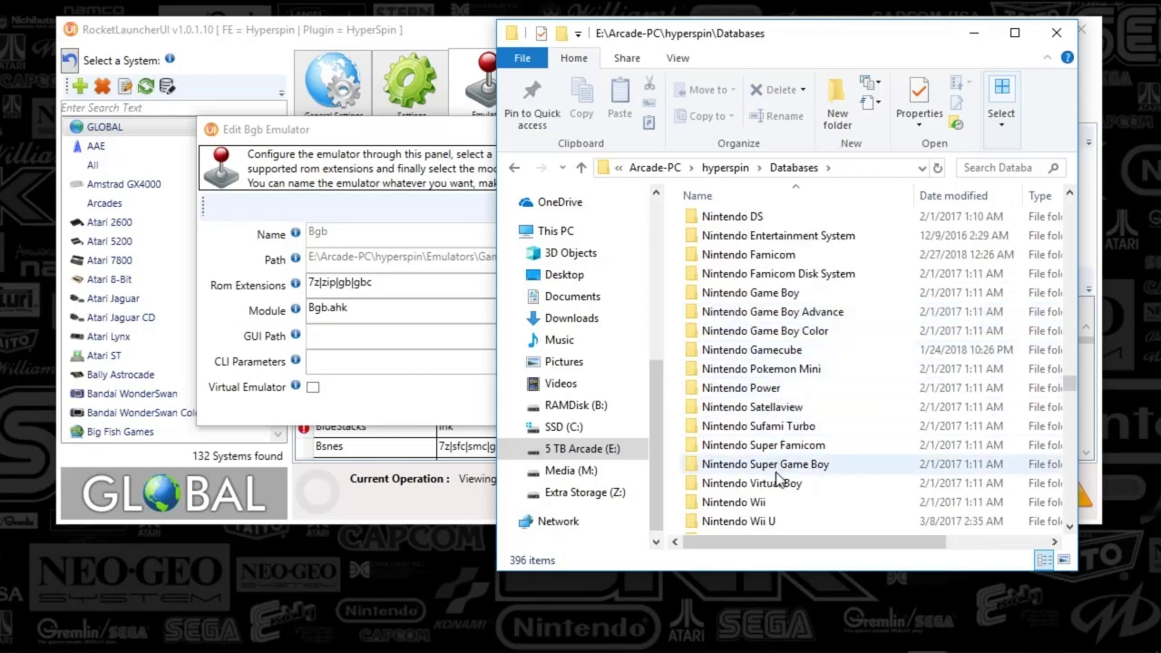
double_click(758, 294)
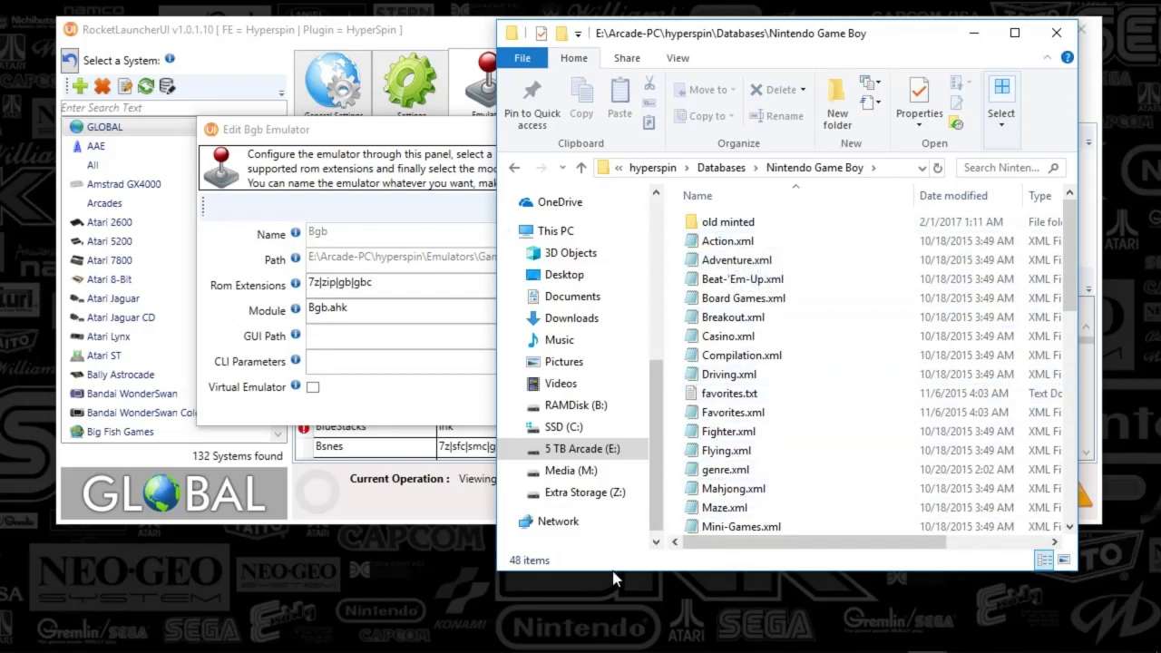
Inspect Nintendo Game Boy's HyperLaunch settings: bgb.exe executable, zip,gb,gbc extensions and command line preview.
mouse_move(455, 635)
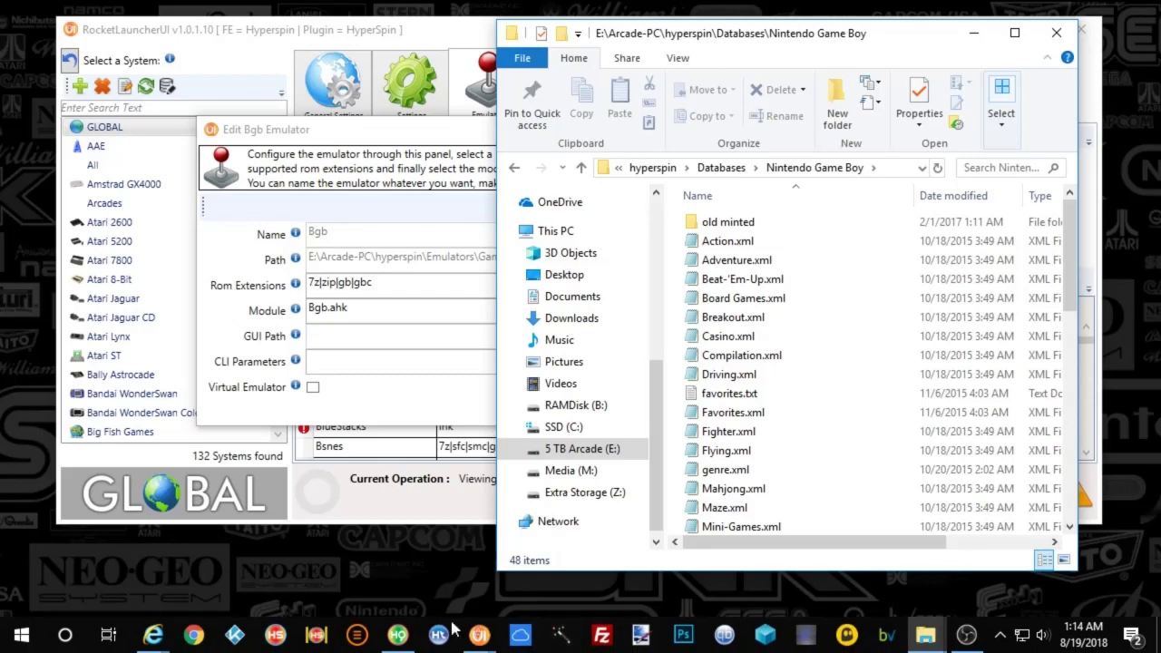
click(399, 638)
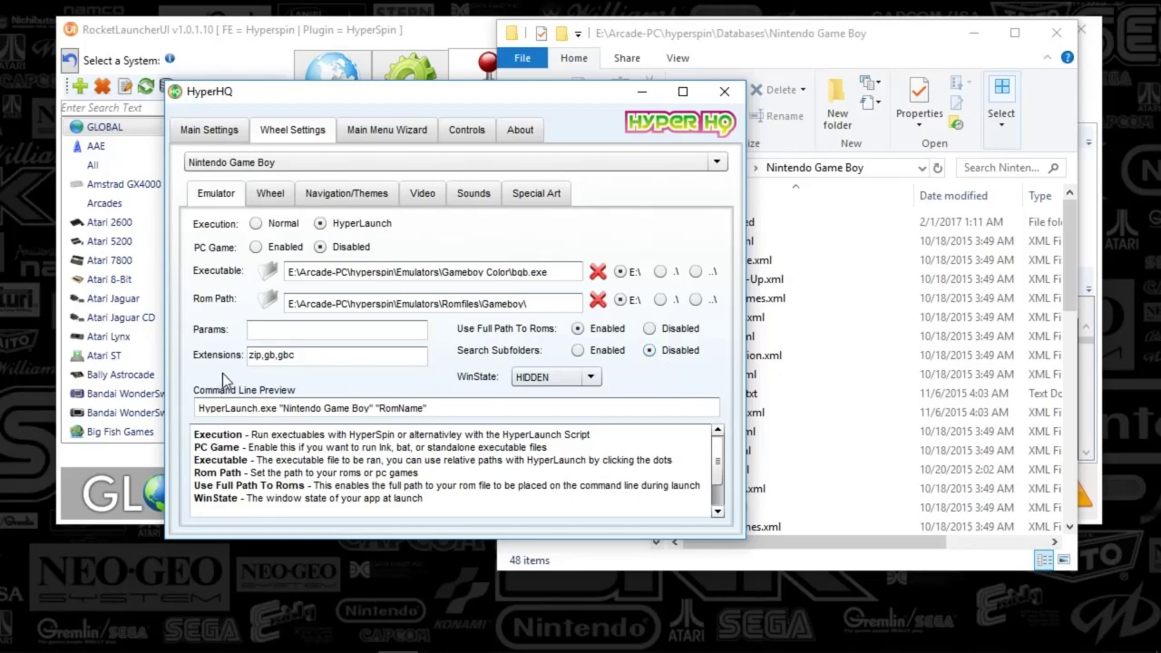
drag(320, 355, 253, 360)
click(332, 358)
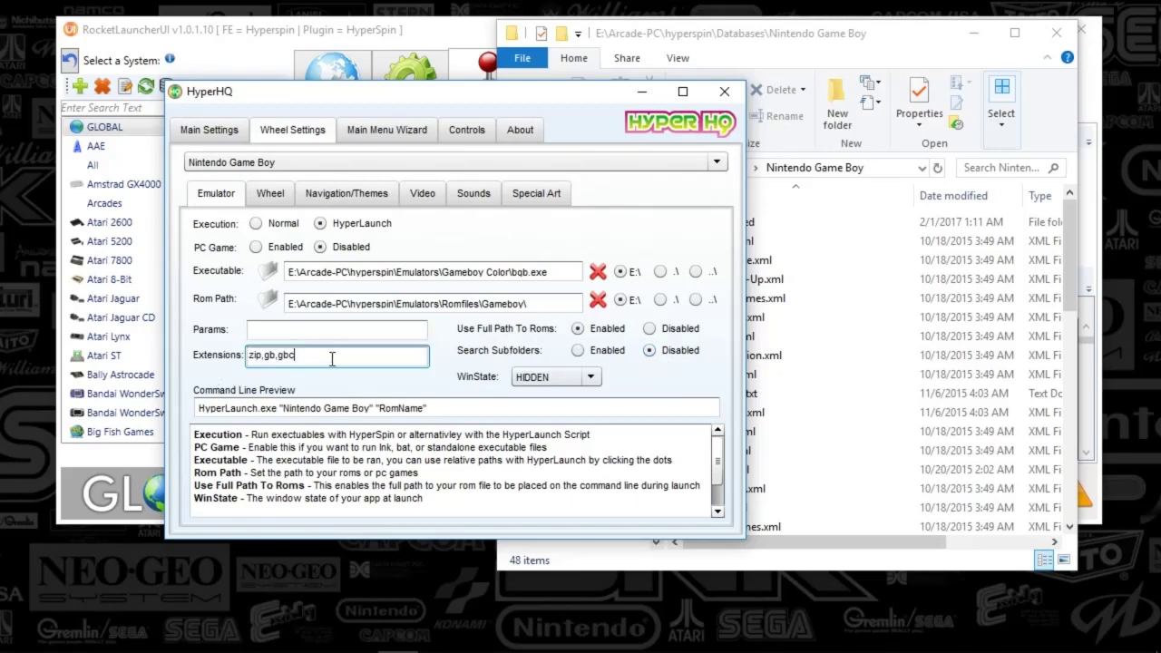
drag(211, 408, 445, 407)
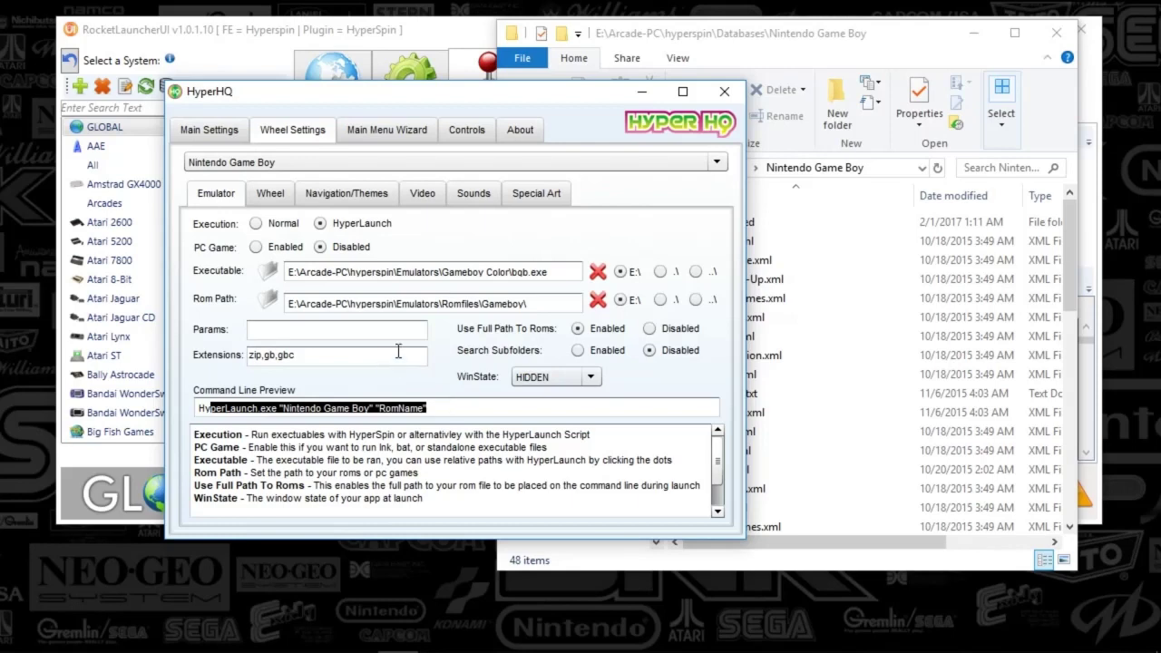
click(506, 272)
key(shift+End)
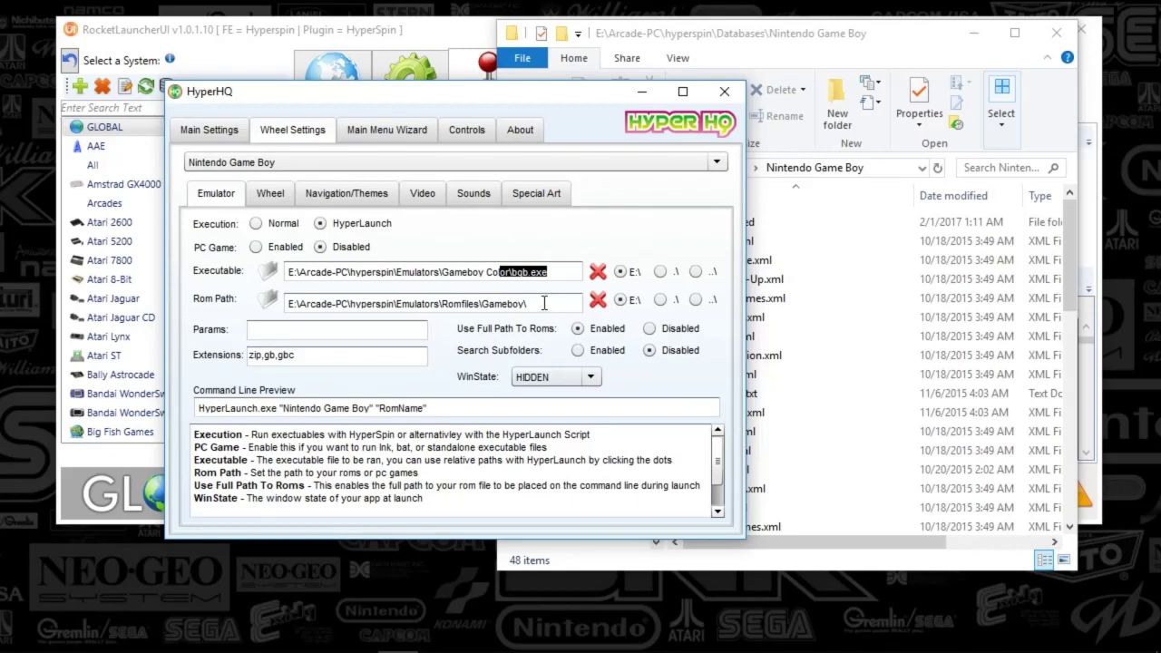
Review the Wheel and Navigation/Themes options, then the Video path Media\Nintendo Game Boy\Video.
click(272, 198)
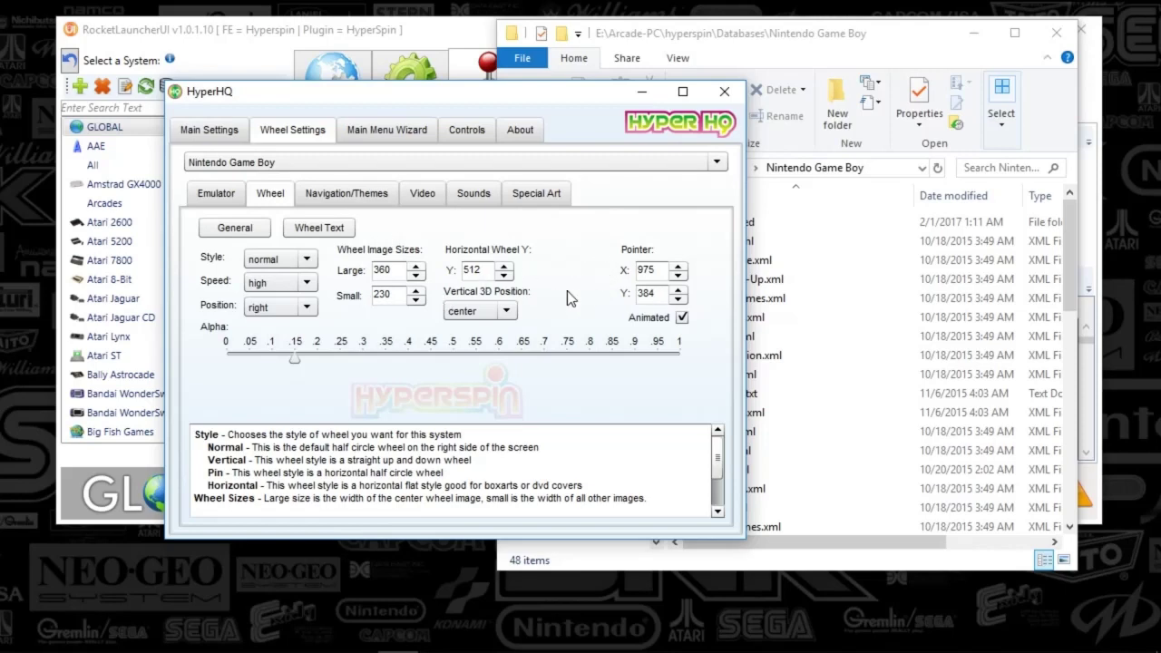
click(354, 196)
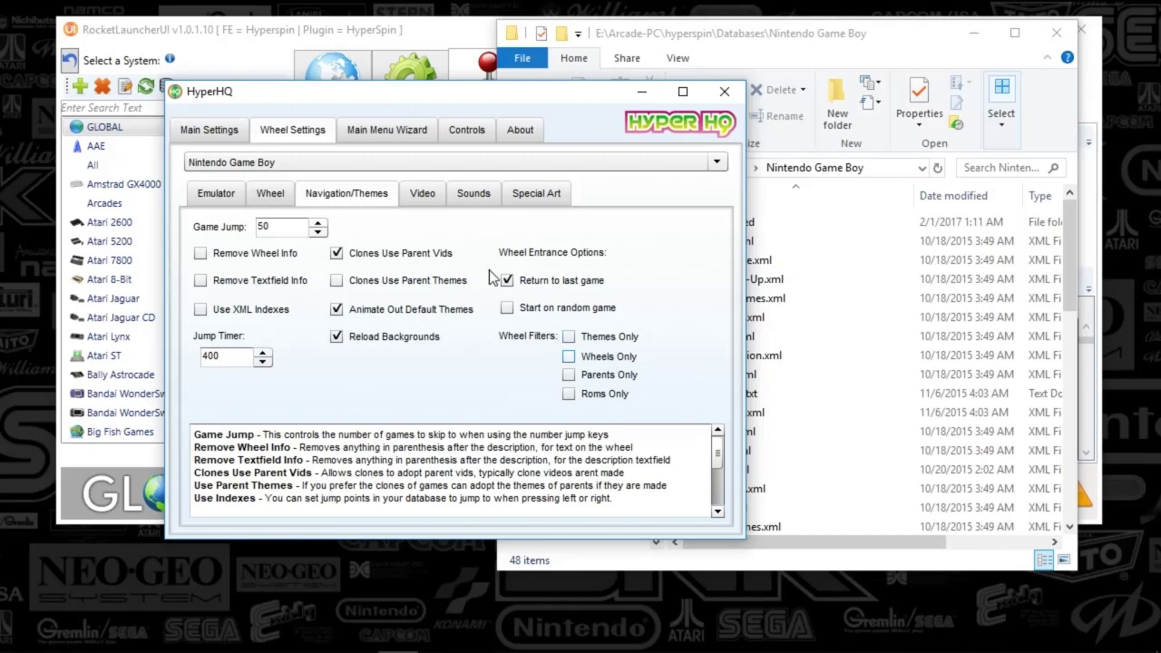
click(420, 195)
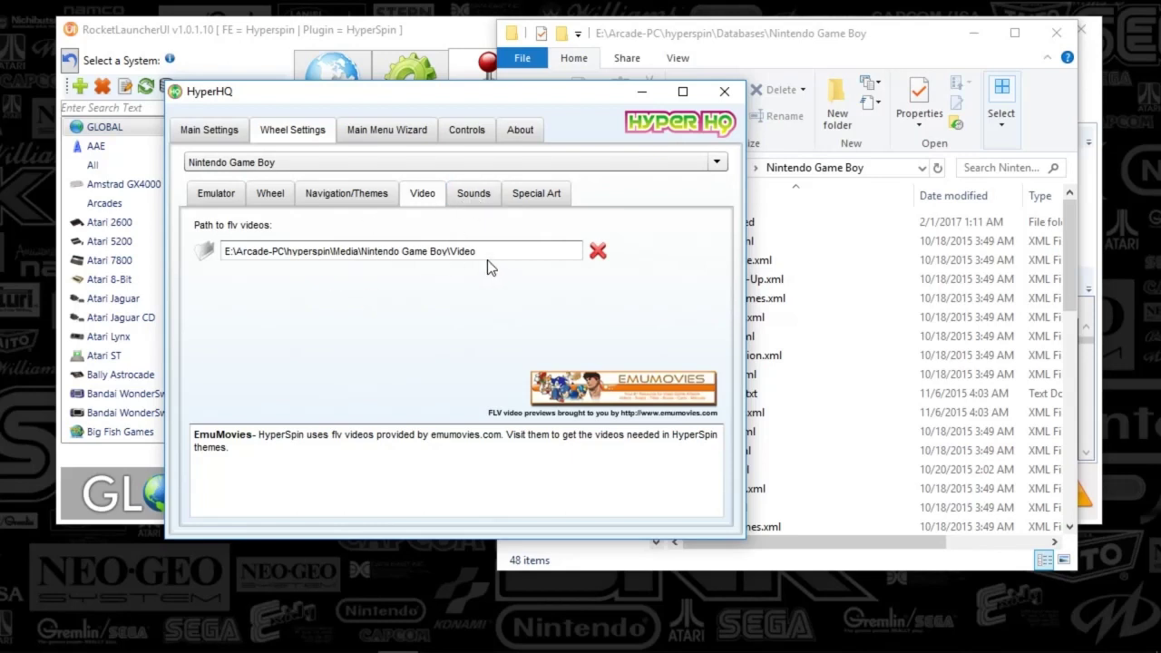
Check the Sounds and Special Art settings, close HyperHQ, and go back up to hyperspin in Explorer.
click(489, 200)
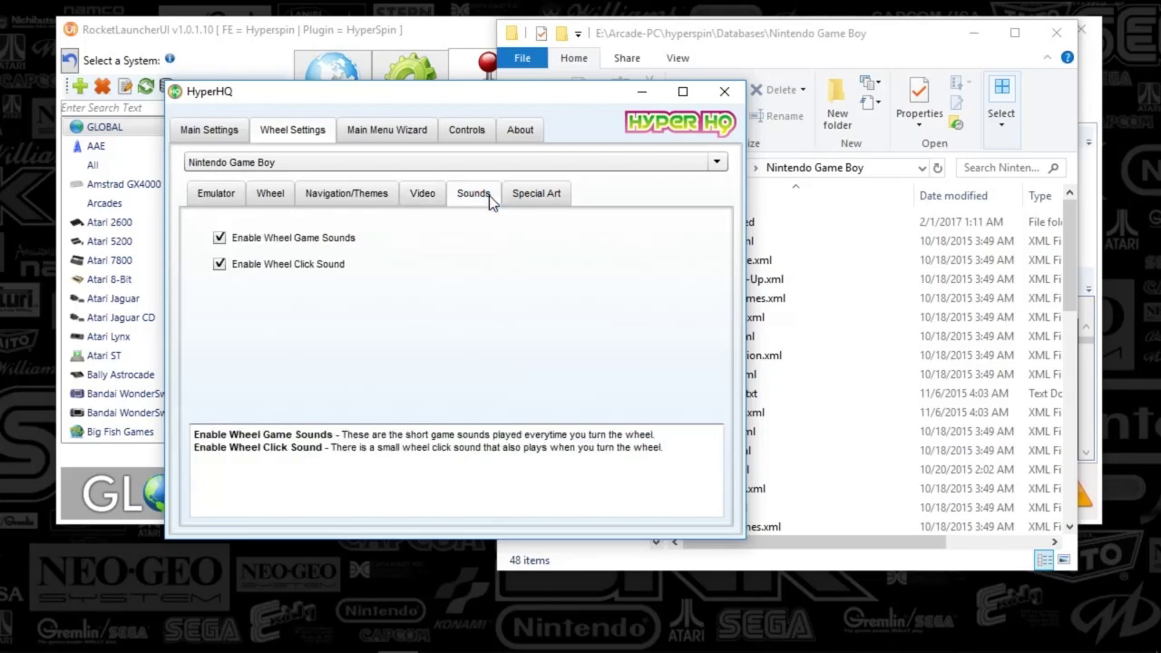
click(553, 200)
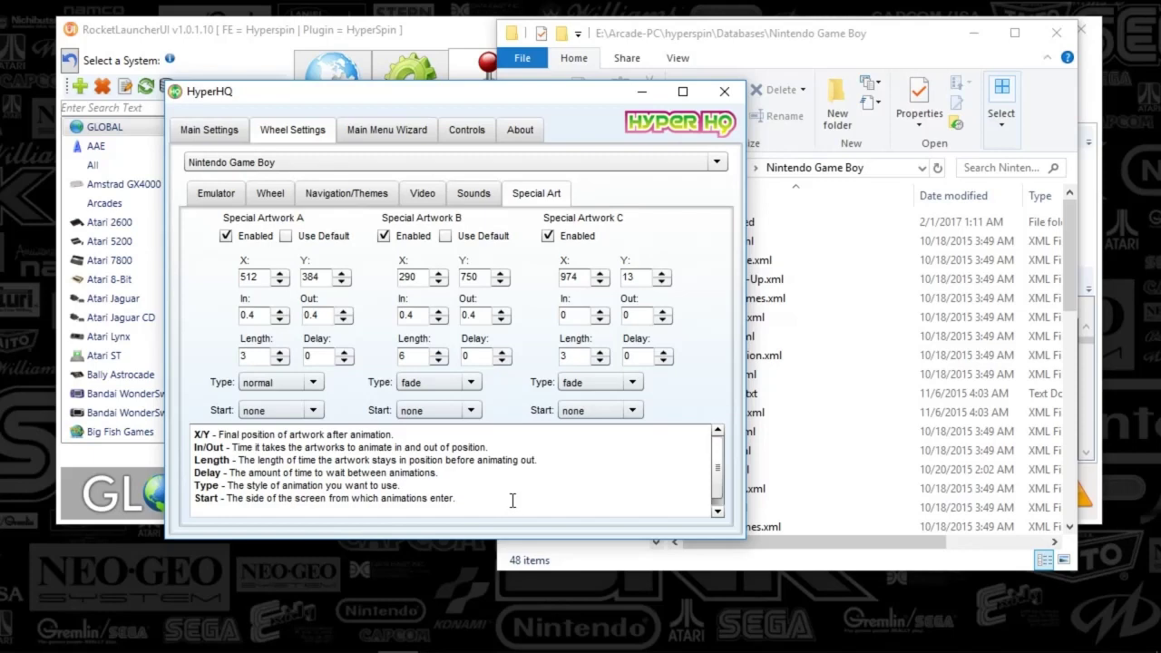
click(726, 94)
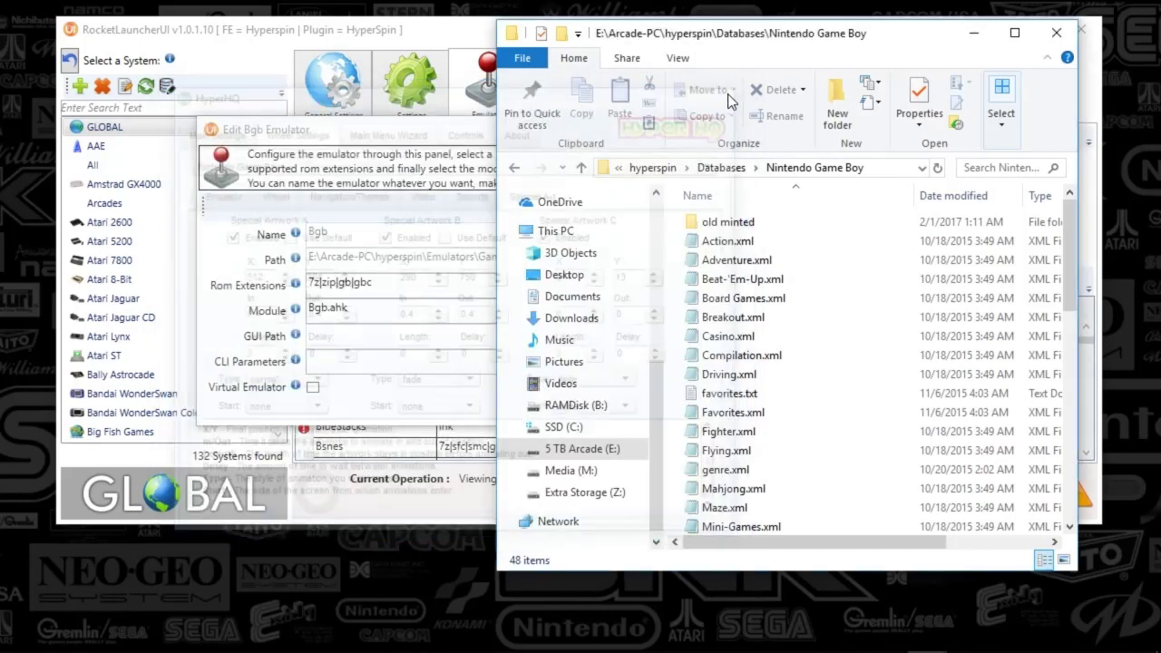
click(682, 170)
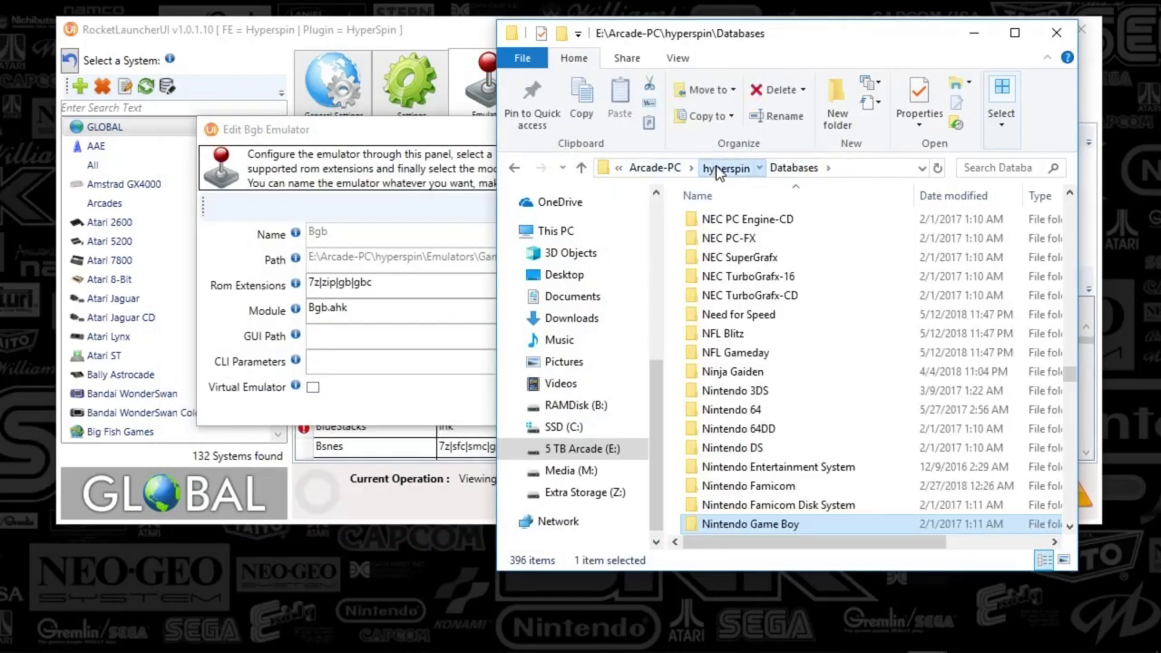
click(721, 168)
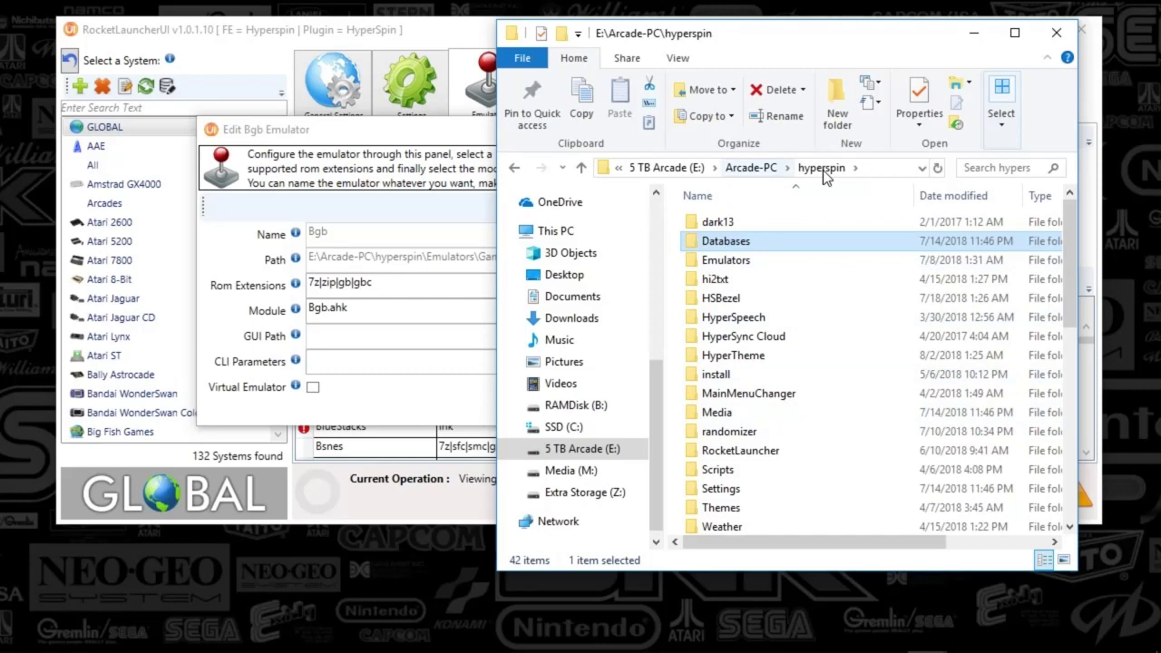
Open Media\Nintendo Game Boy, view GameStart's Middle.PNG, and return to the Nintendo Game Boy folder.
click(721, 416)
double_click(721, 416)
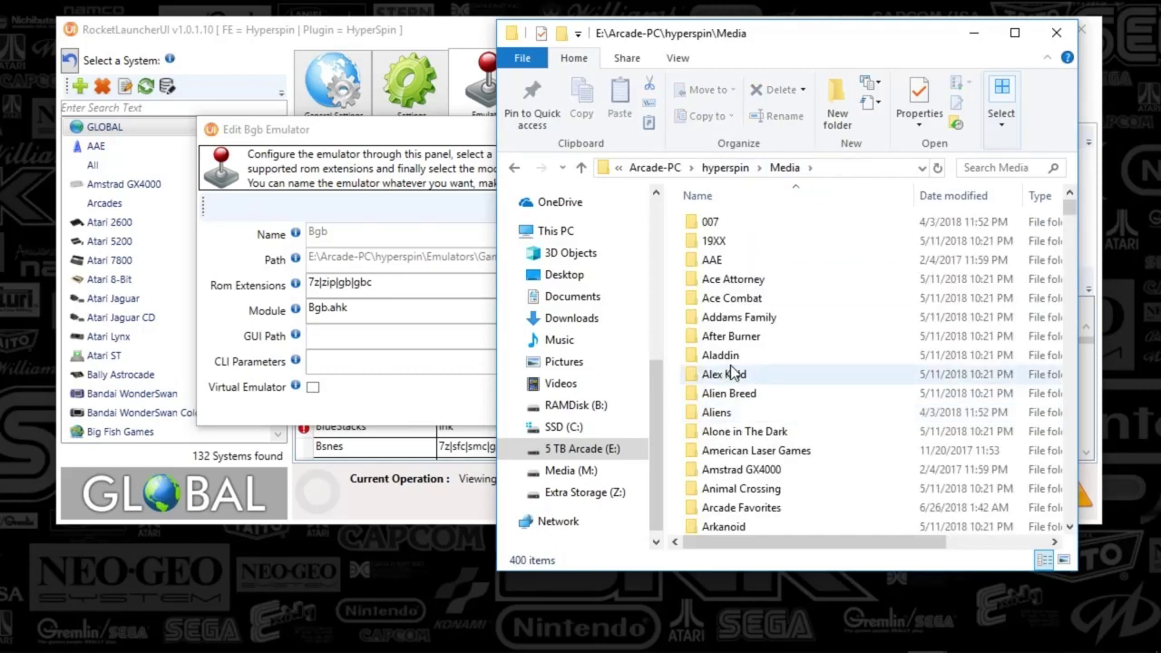
scroll(780, 408, down, 20)
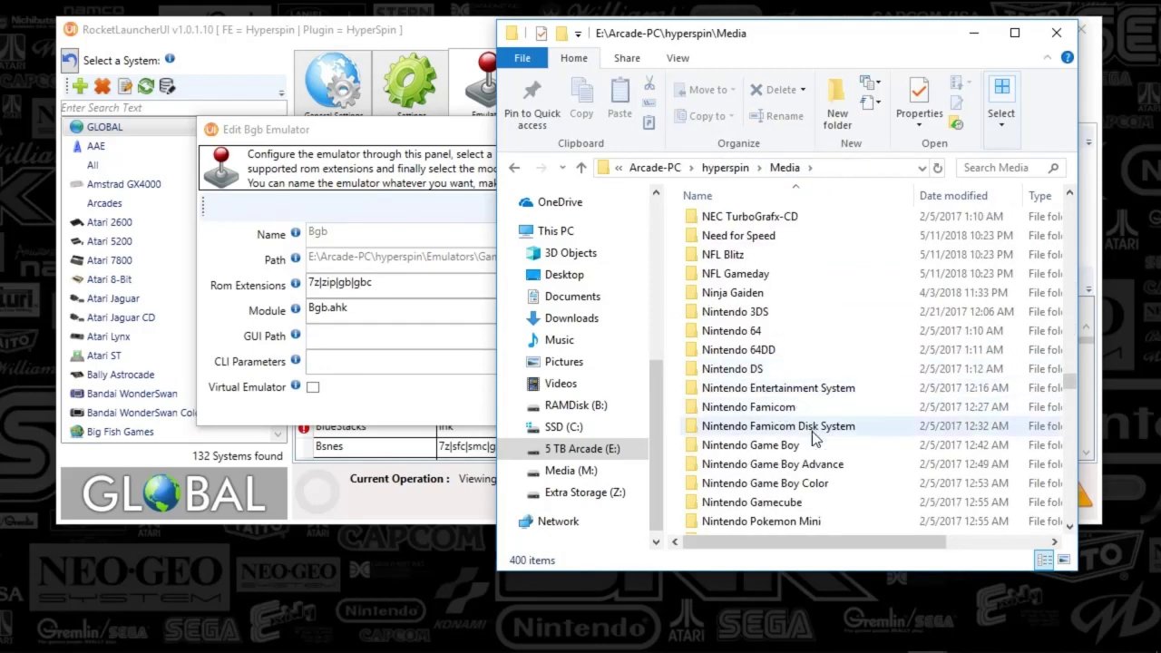
double_click(784, 447)
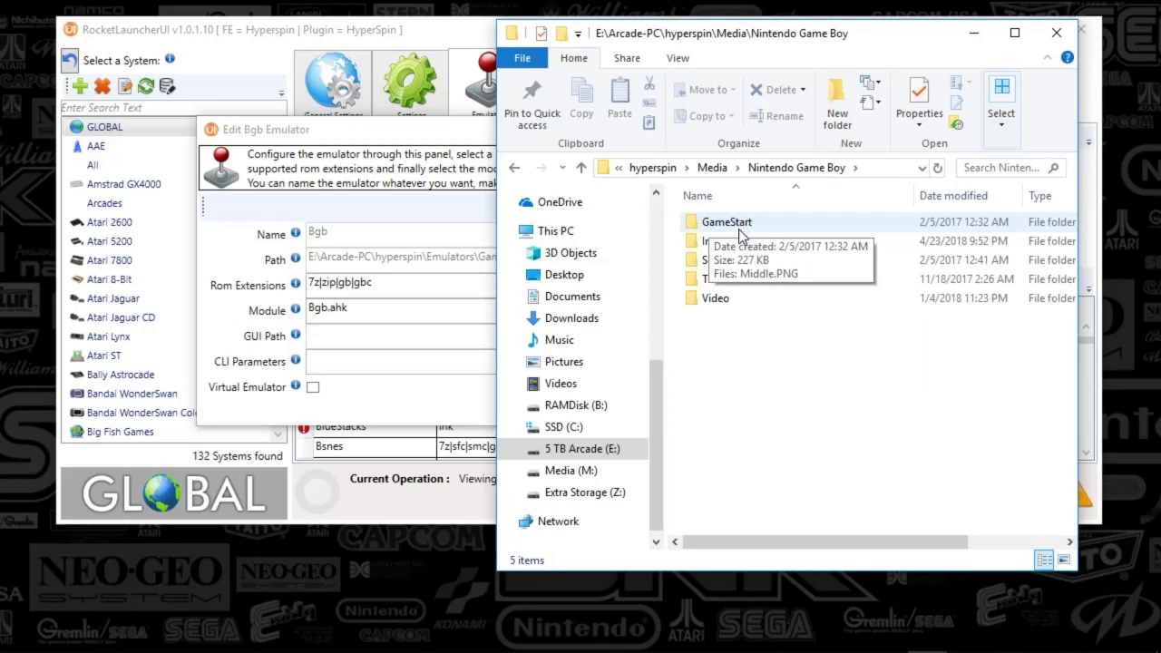
double_click(731, 228)
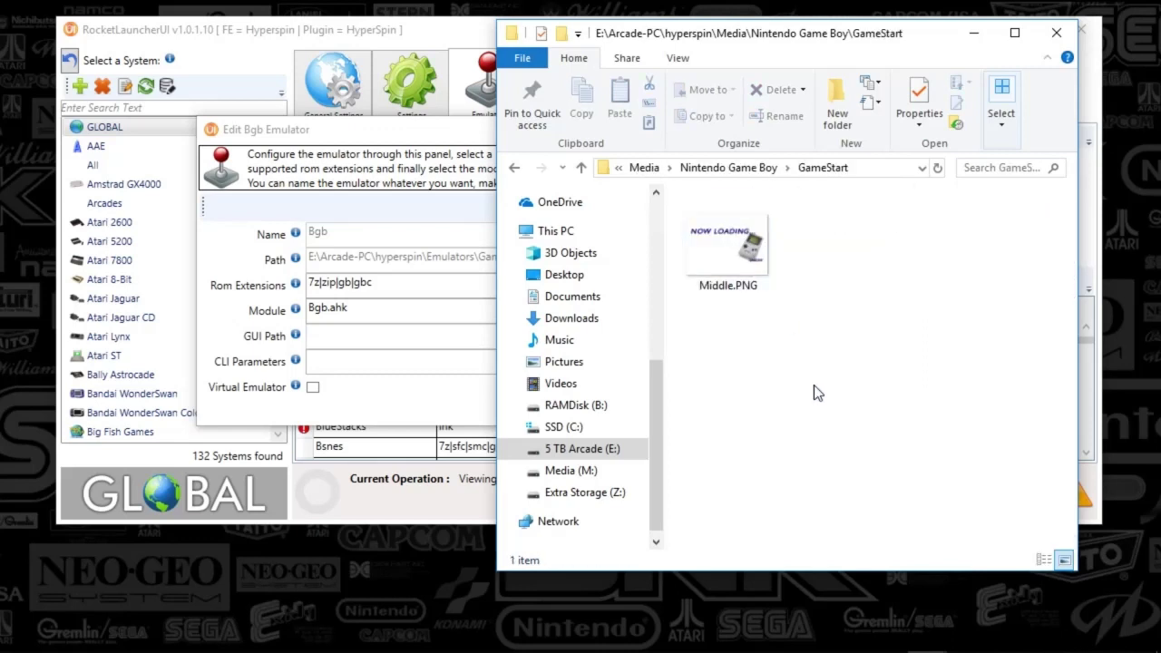
click(723, 177)
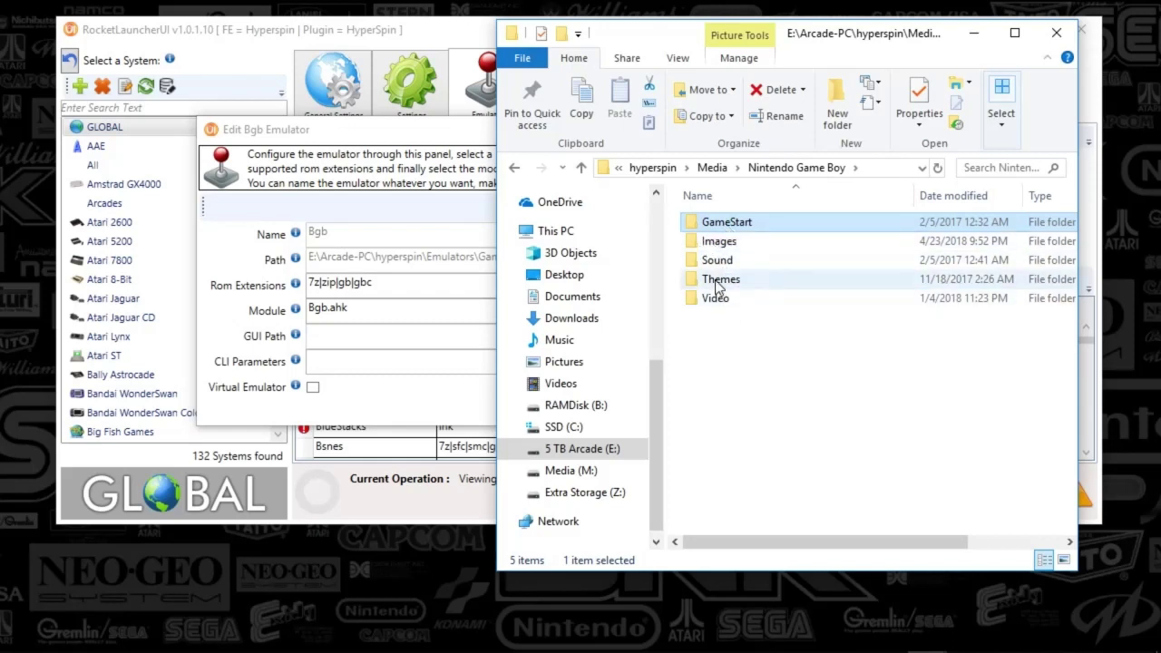
Check the Edit Bgb Emulator fields (Gameboy Color bgb.exe, 7z|zip|gb|gbc, Bgb.ahk), then close the editor.
click(968, 41)
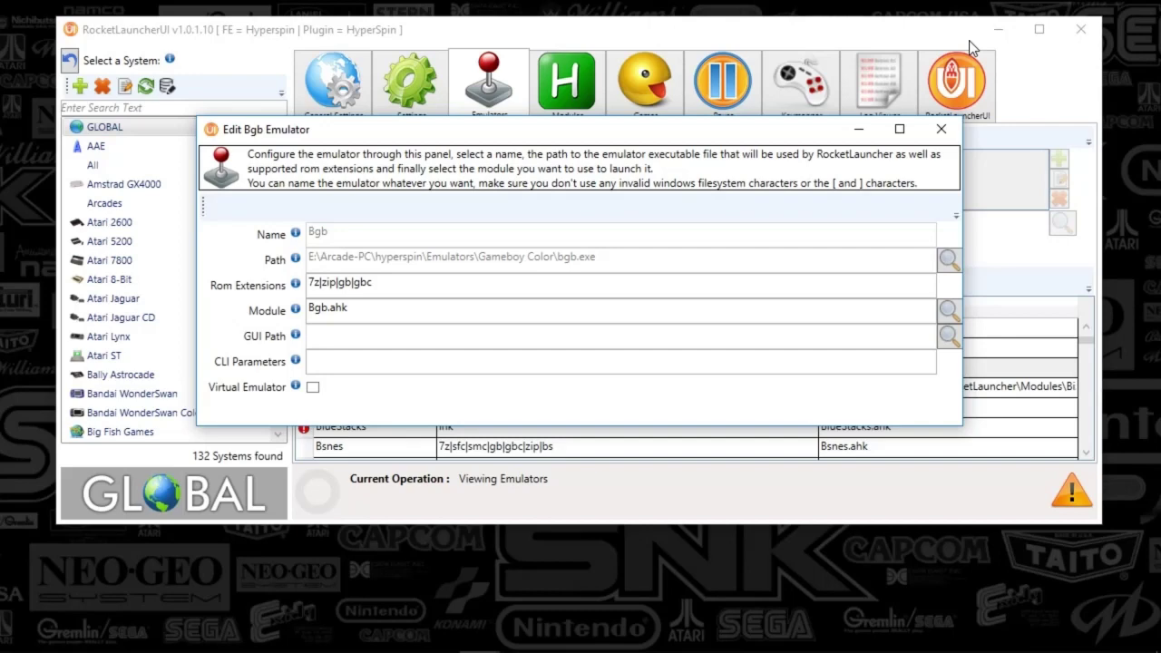
drag(802, 136, 849, 371)
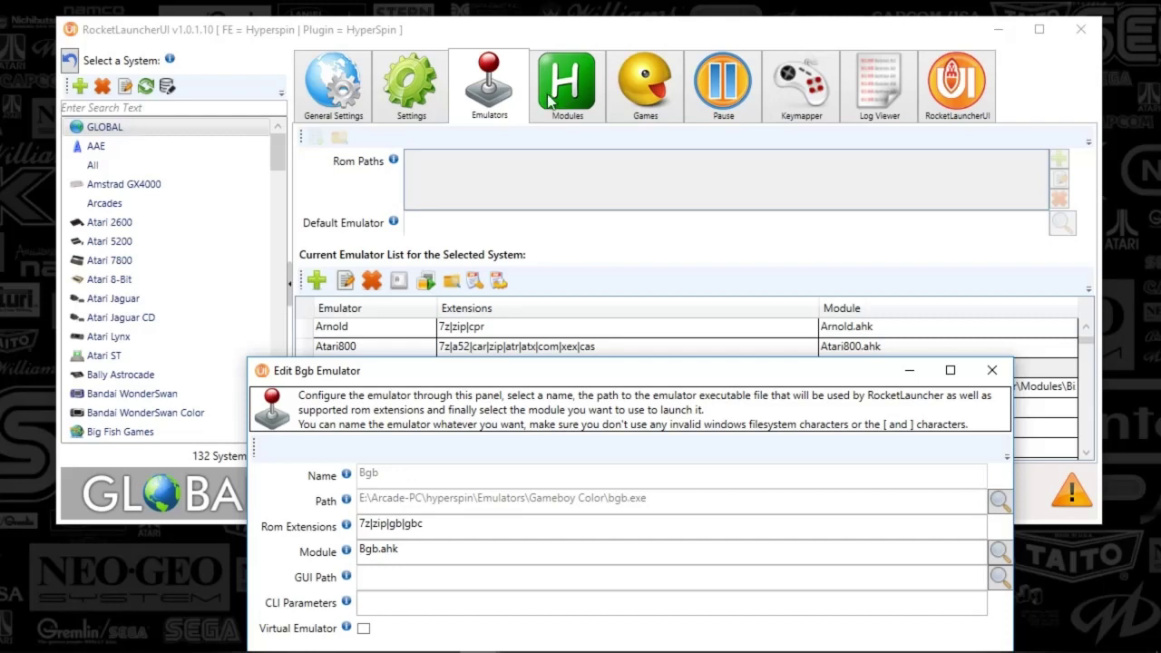
drag(501, 371, 530, 551)
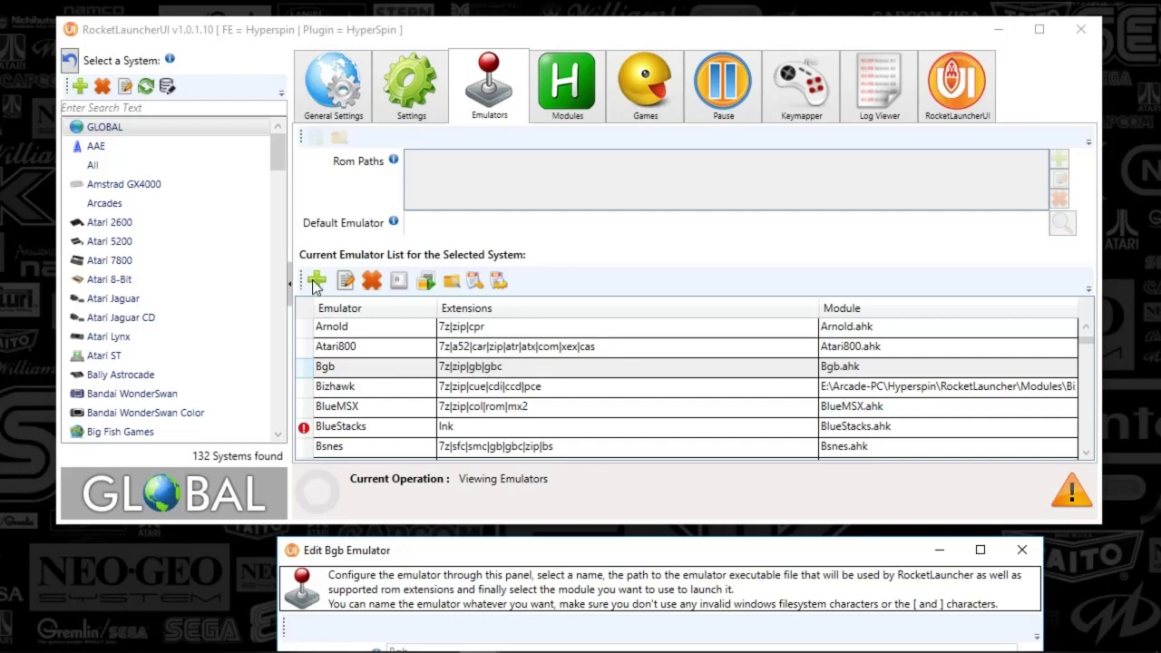
drag(520, 558, 509, 217)
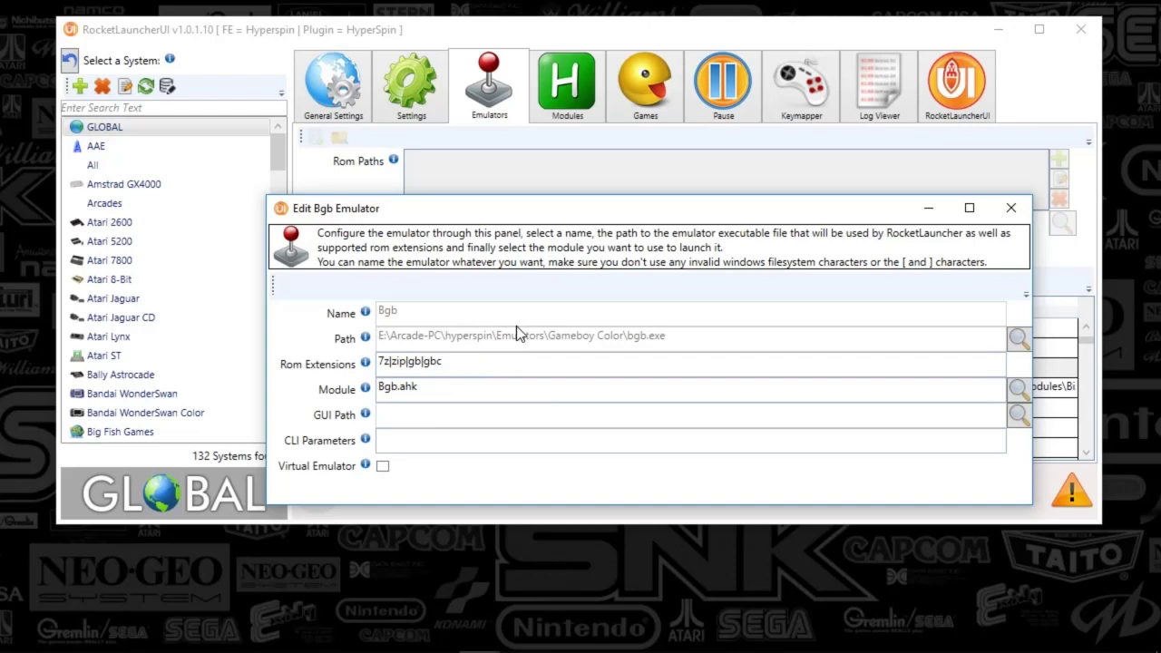
mouse_move(430, 218)
mouse_down()
mouse_move(482, 548)
mouse_move(430, 372)
mouse_move(422, 204)
mouse_up()
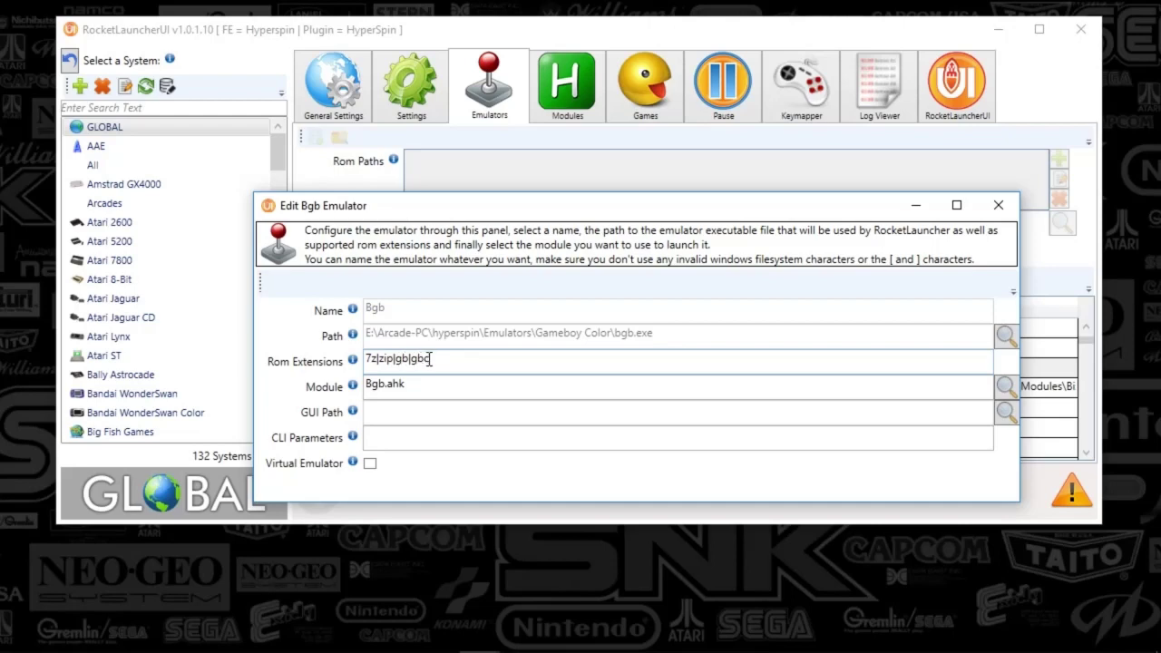
mouse_move(352, 386)
click(998, 205)
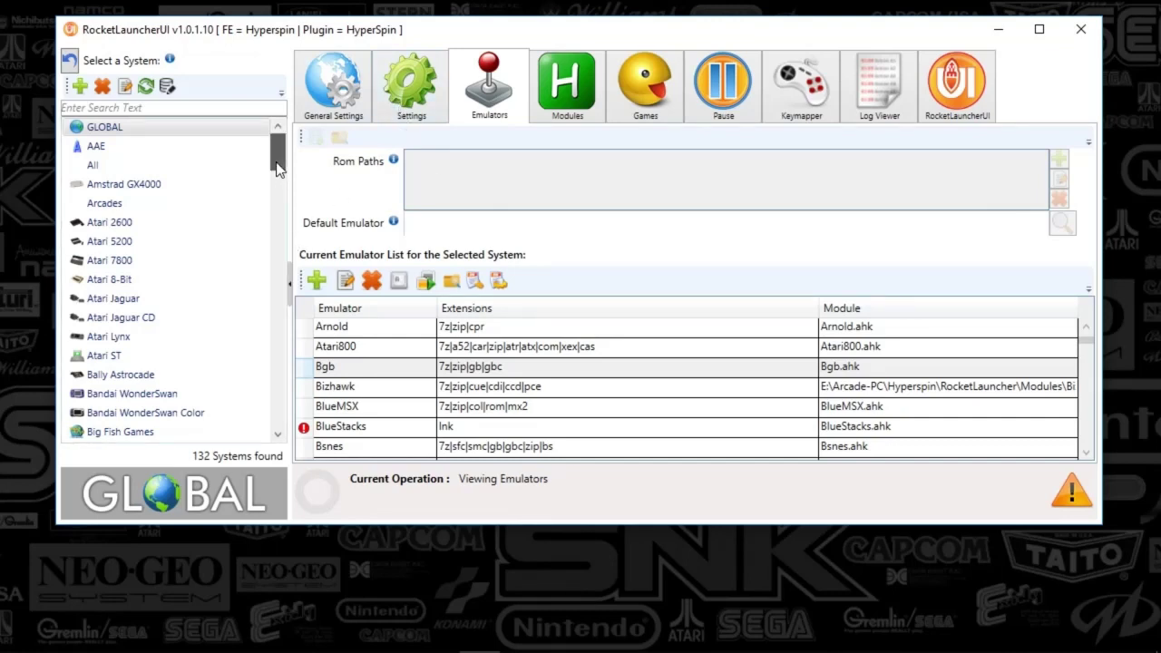
Select Nintendo Game Boy, with default emulator Bgb, and show its Settings page.
drag(277, 168, 284, 309)
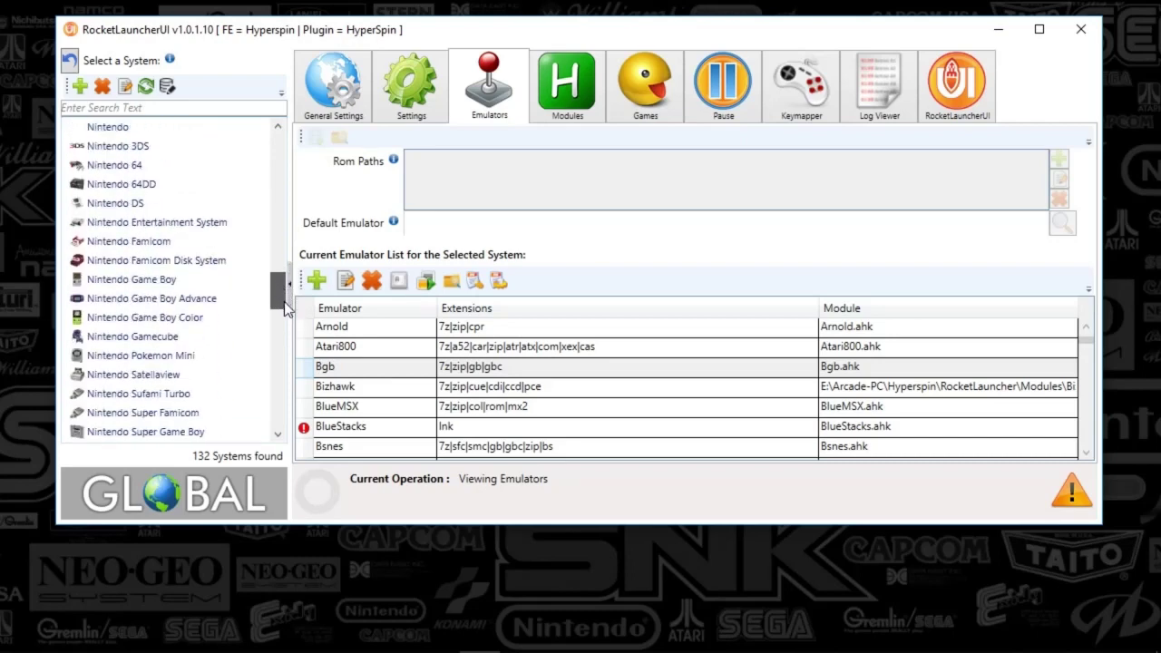
click(145, 285)
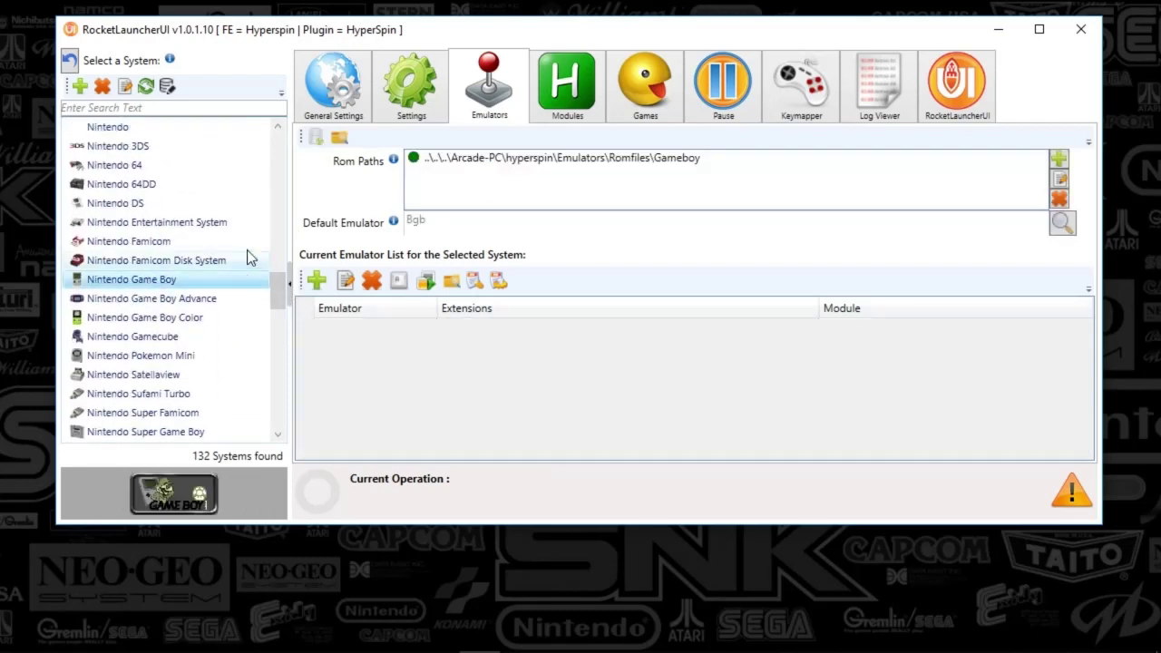
click(405, 120)
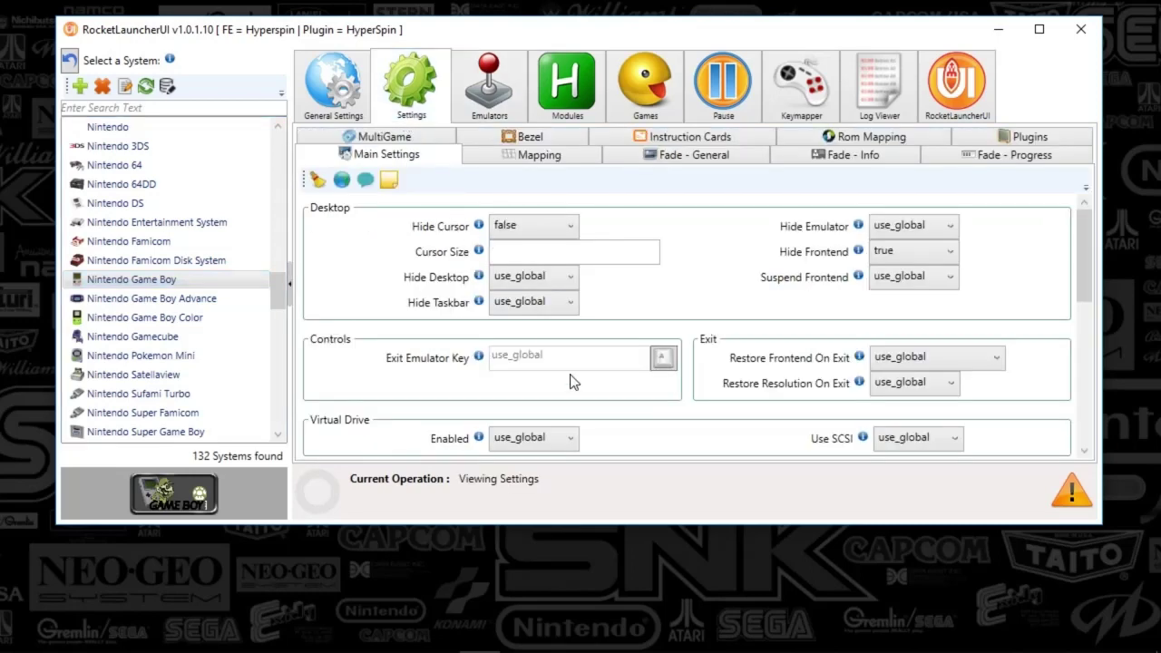
Enlarge the window, keep Hide Frontend at true, and go to the Fade - General settings.
drag(876, 524, 882, 649)
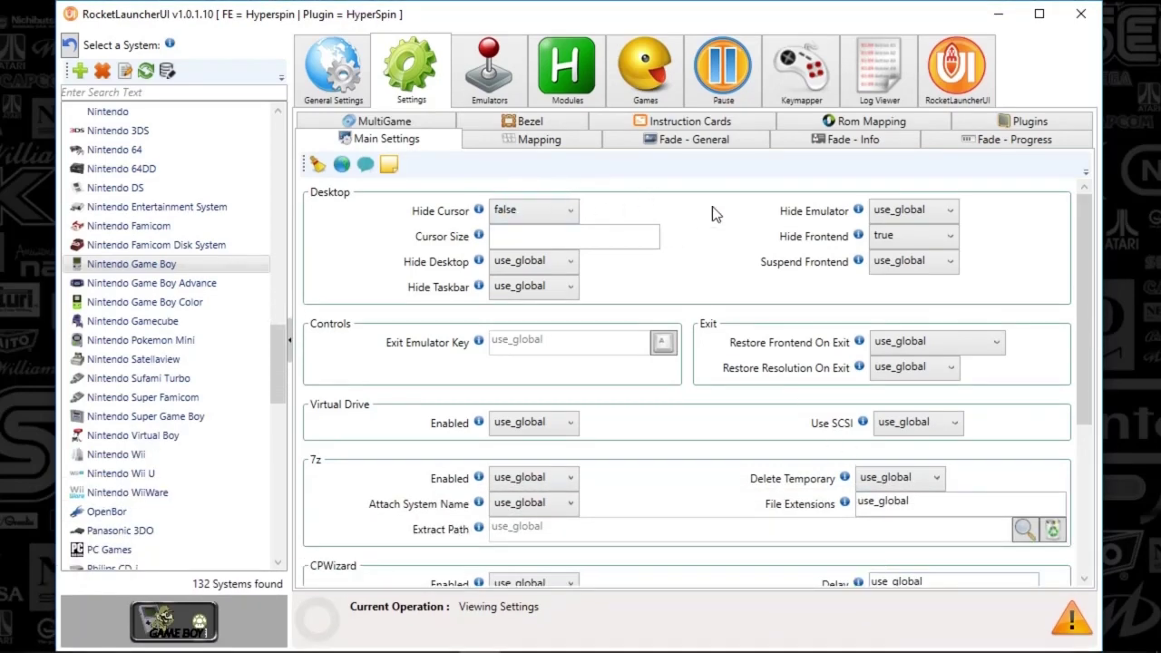
click(884, 238)
click(887, 247)
scroll(682, 424, down, 6)
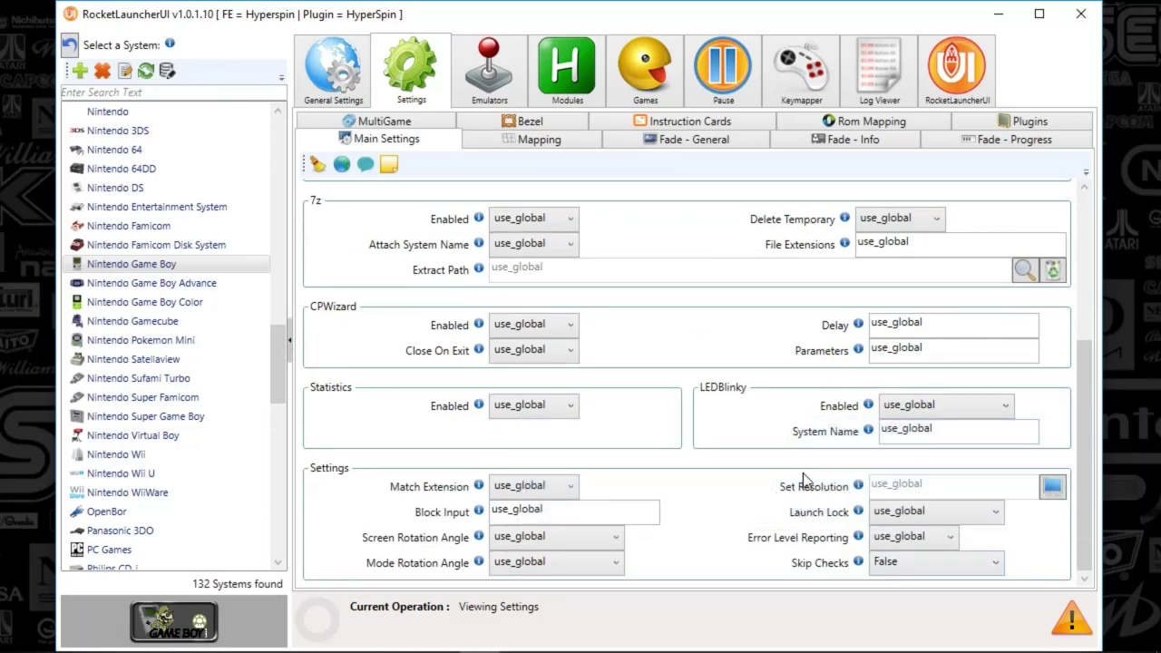
scroll(797, 477, up, 5)
scroll(797, 477, up, 1)
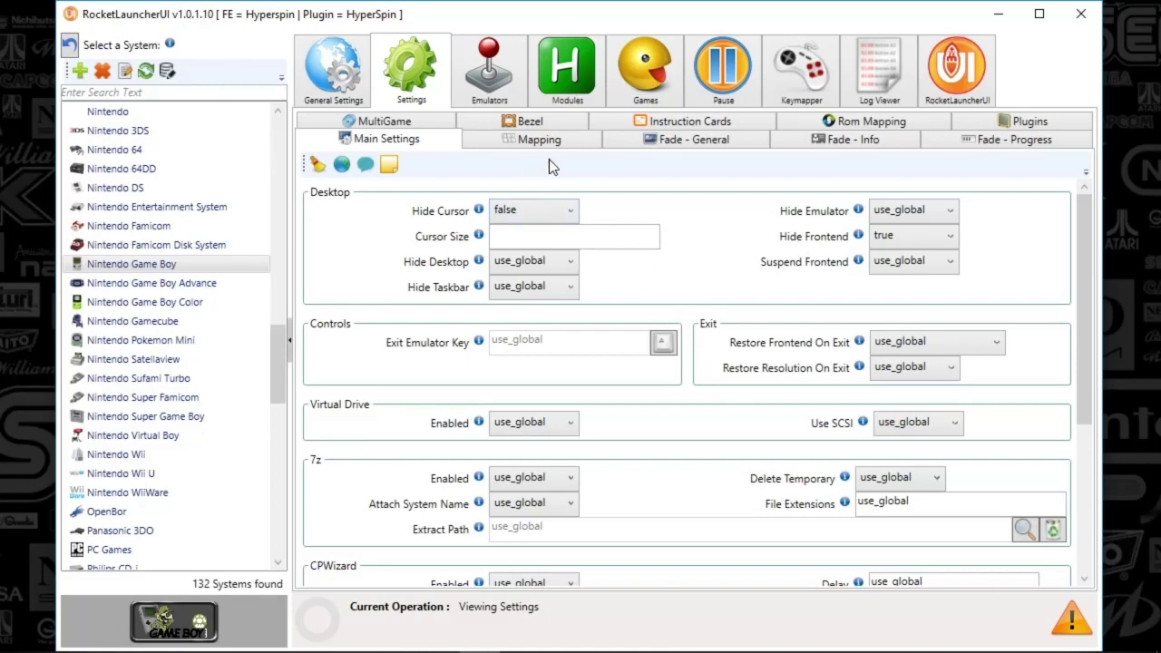
click(724, 141)
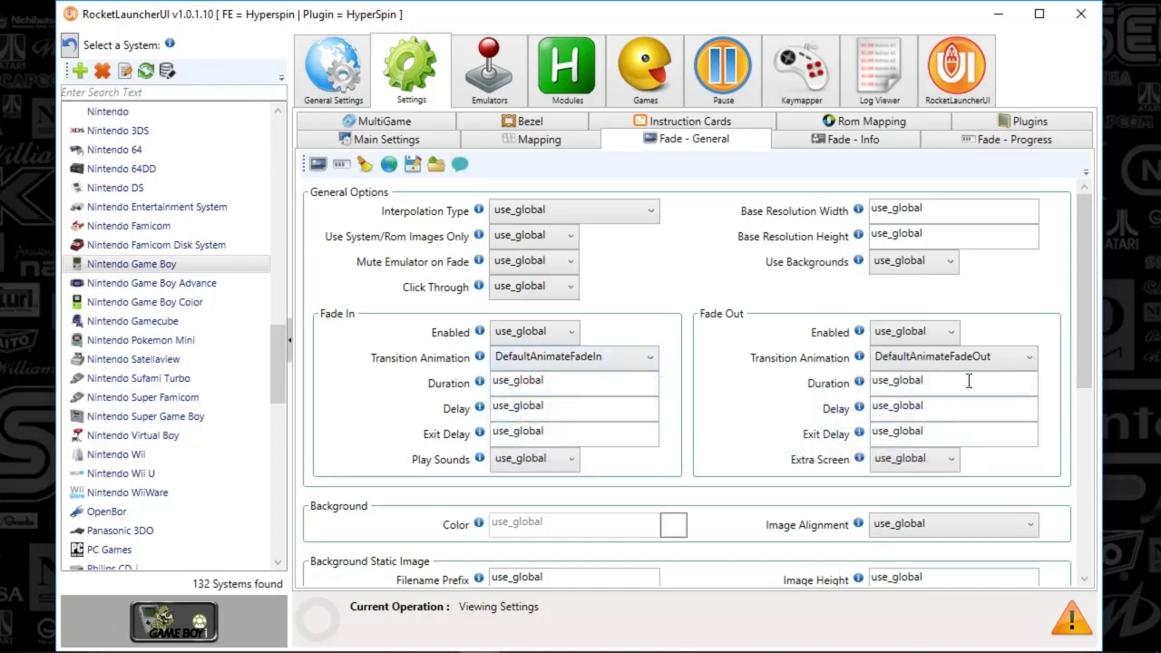
Widen the window so all setting tabs fit, then view the Bezel settings' Enabled information.
drag(1085, 313, 1071, 281)
drag(1100, 148, 1147, 148)
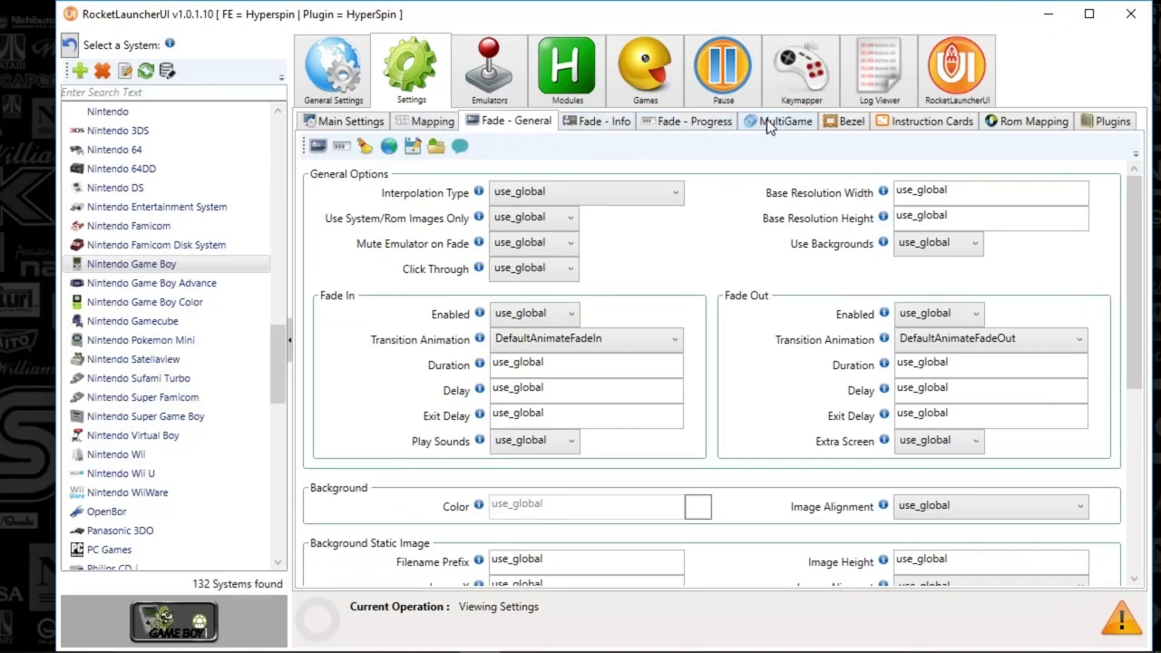
click(852, 122)
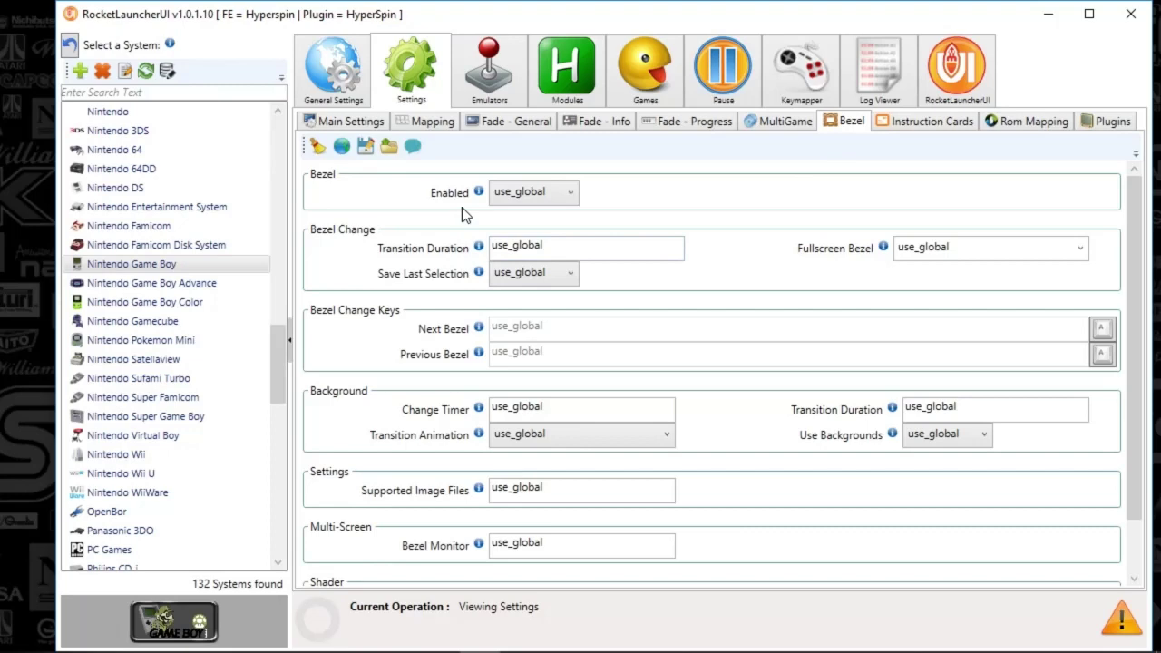
mouse_move(496, 200)
Open Emulator Selection for the Game Boy default emulator and close it, keeping Bgb.
click(477, 80)
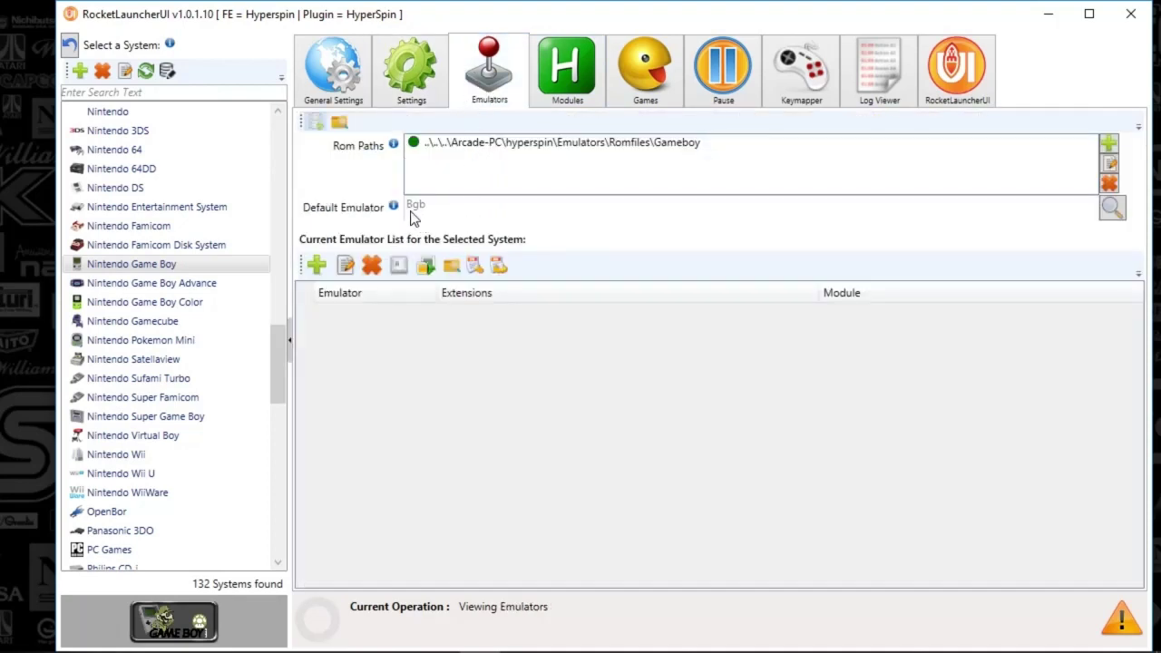
click(1111, 210)
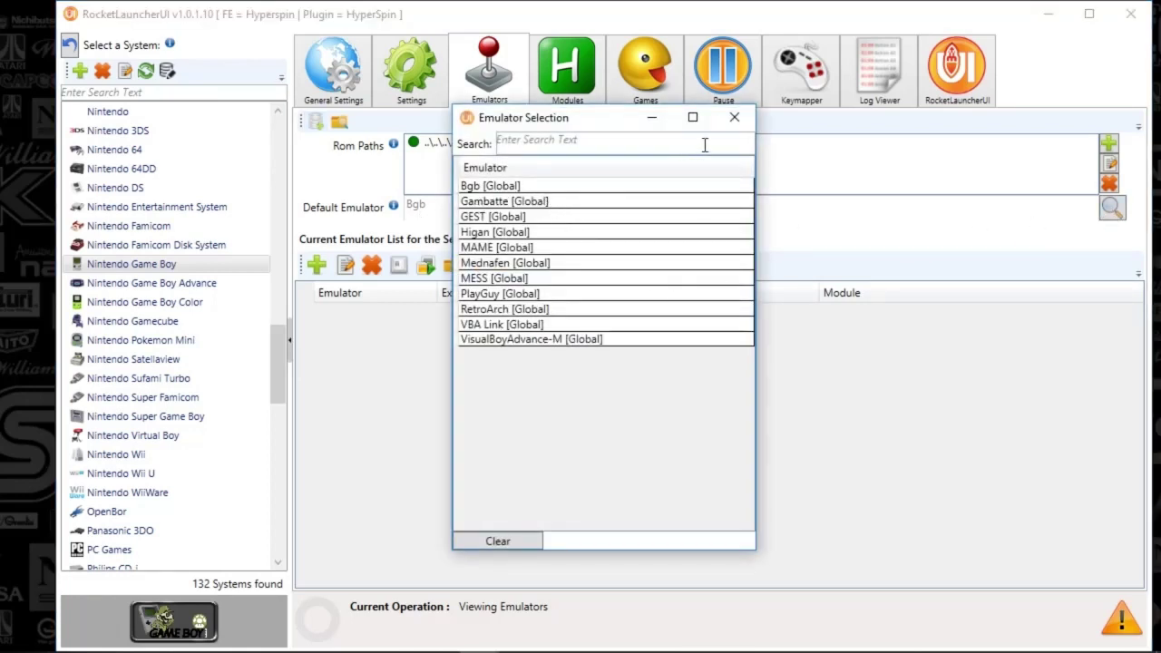
click(747, 123)
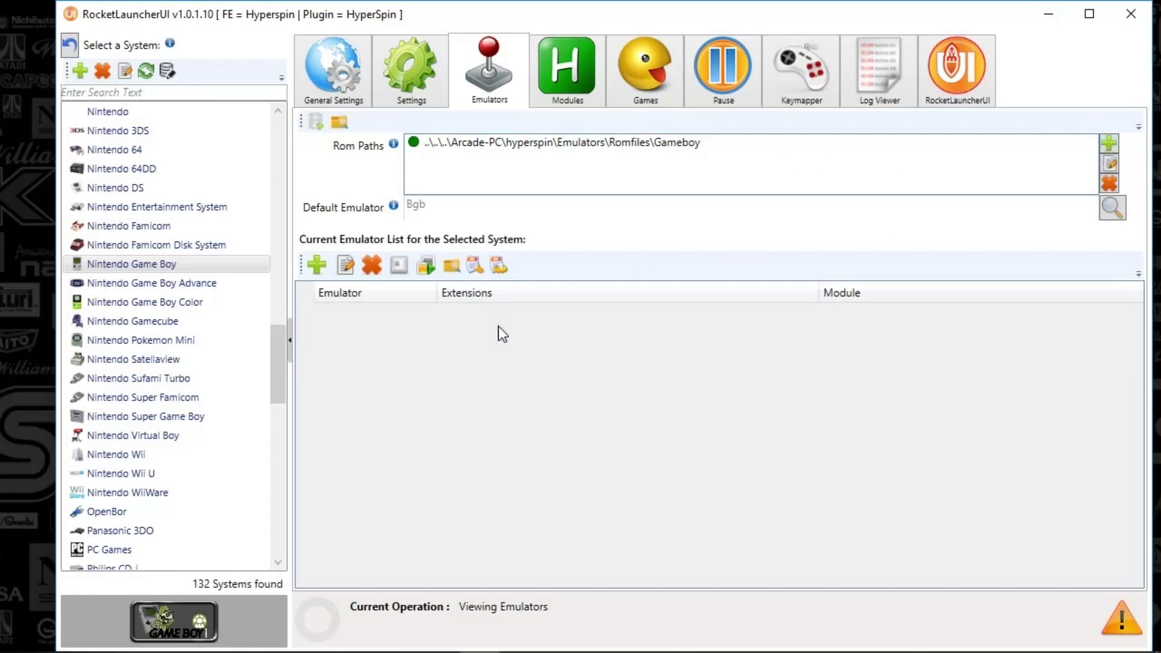
Show the module notes for Bgb.ahk from the installed modules list.
click(577, 92)
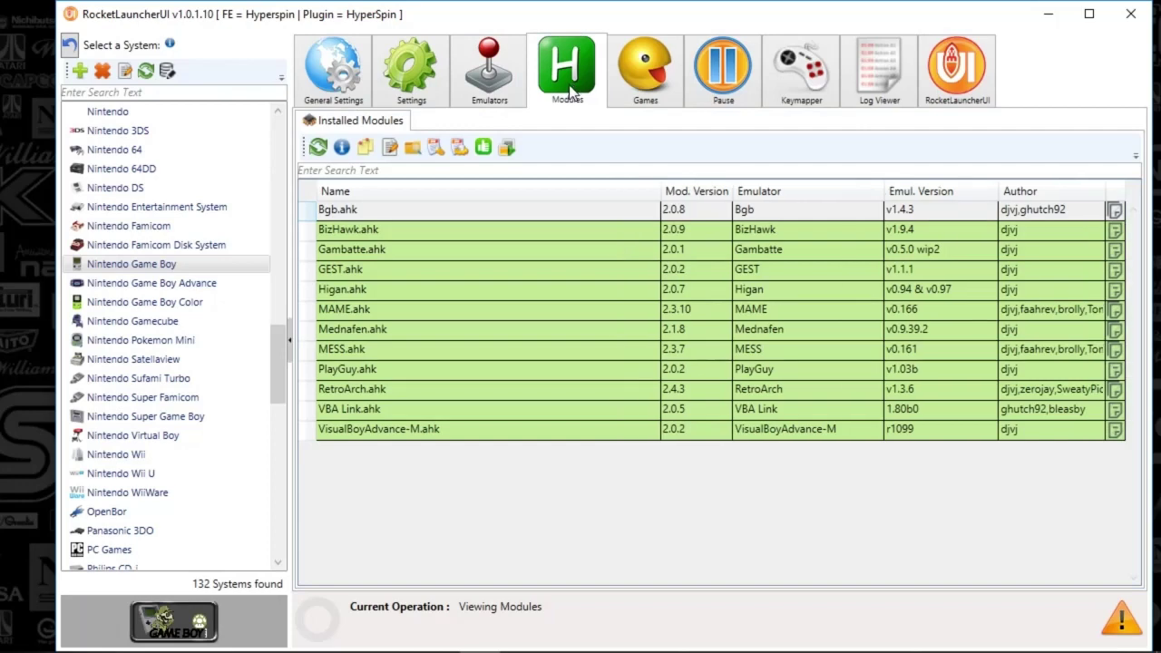
click(347, 211)
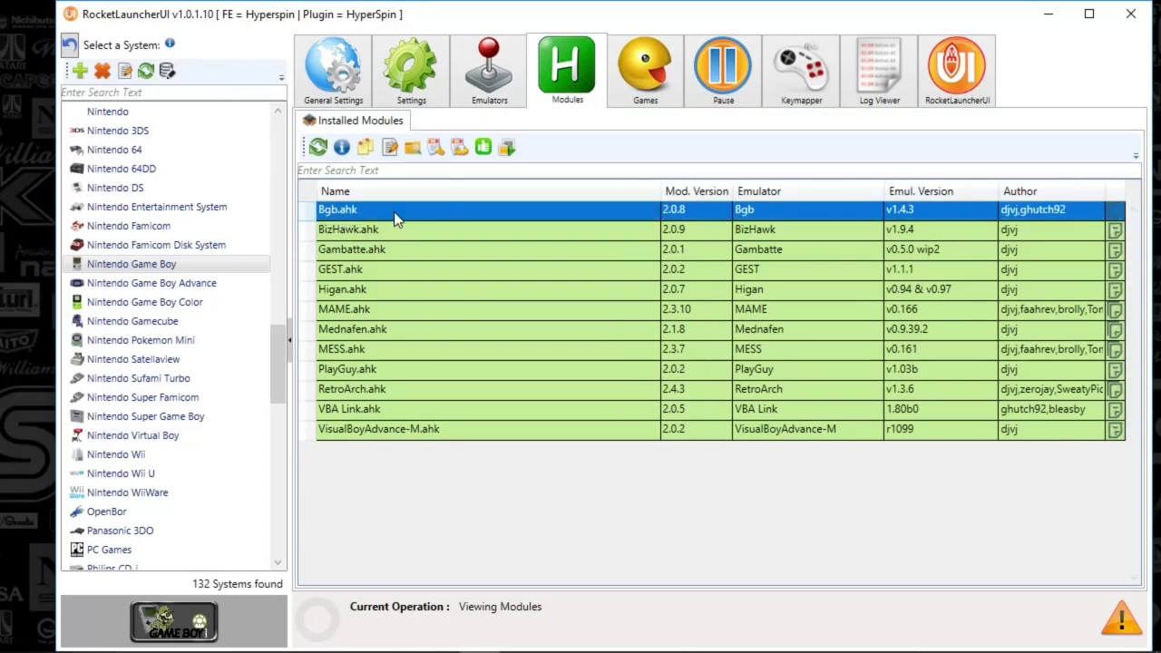
click(366, 150)
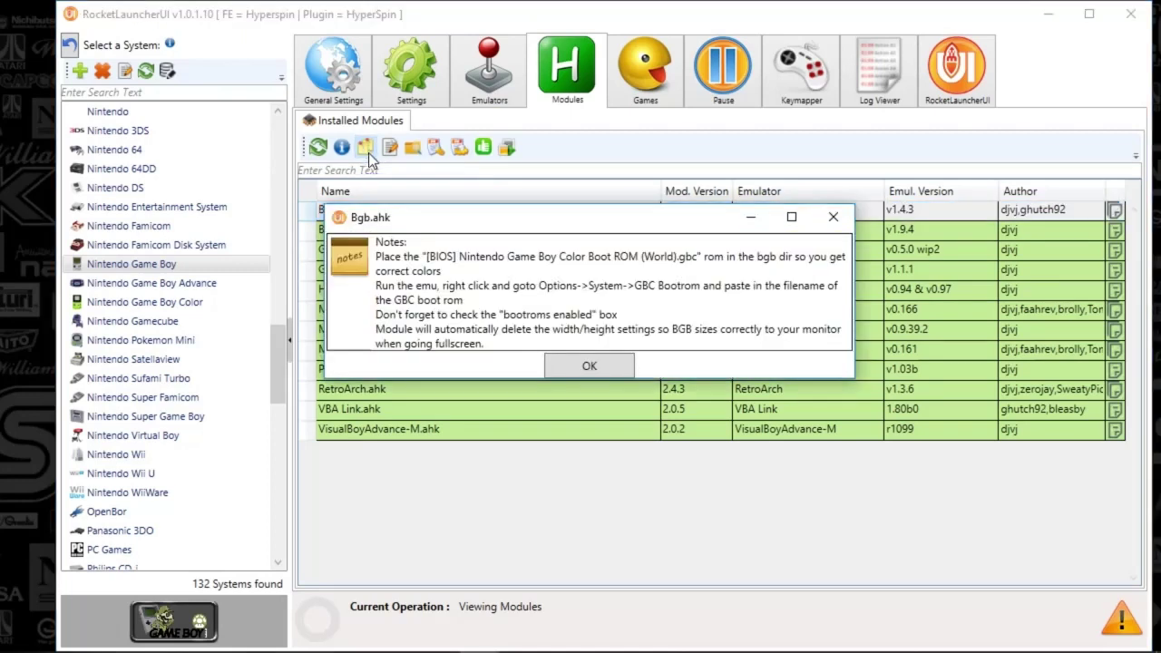